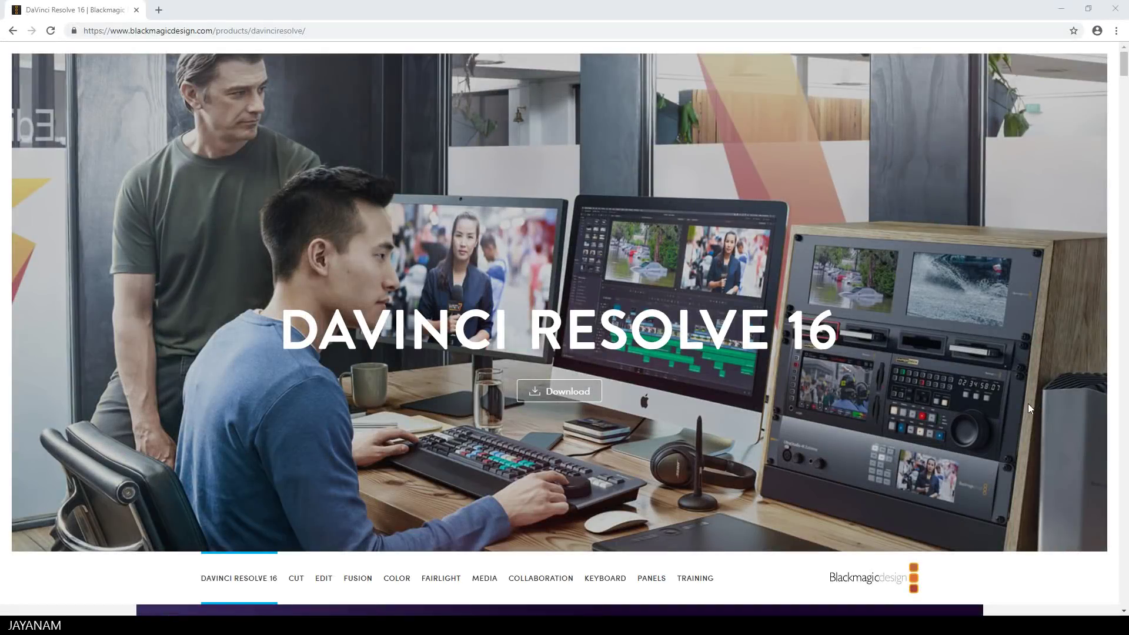
- Request the free DaVinci Resolve 16 Beta for Windows from the Blackmagic Design download page
{"action": "left_click", "coordinate": [570, 397]}
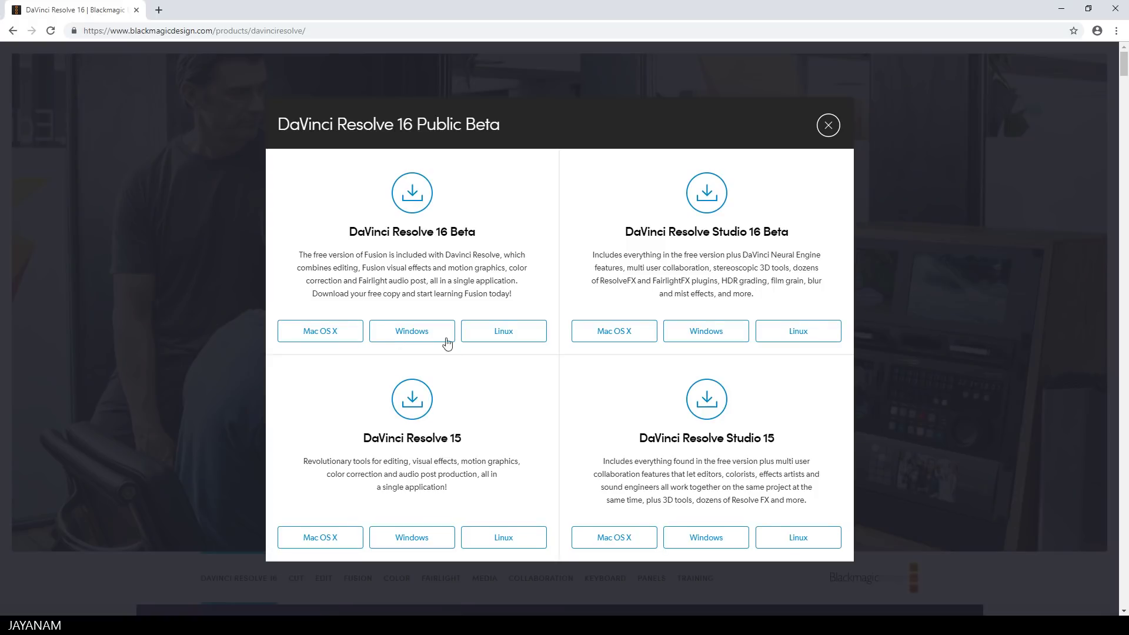
{"action": "left_click", "coordinate": [420, 335]}
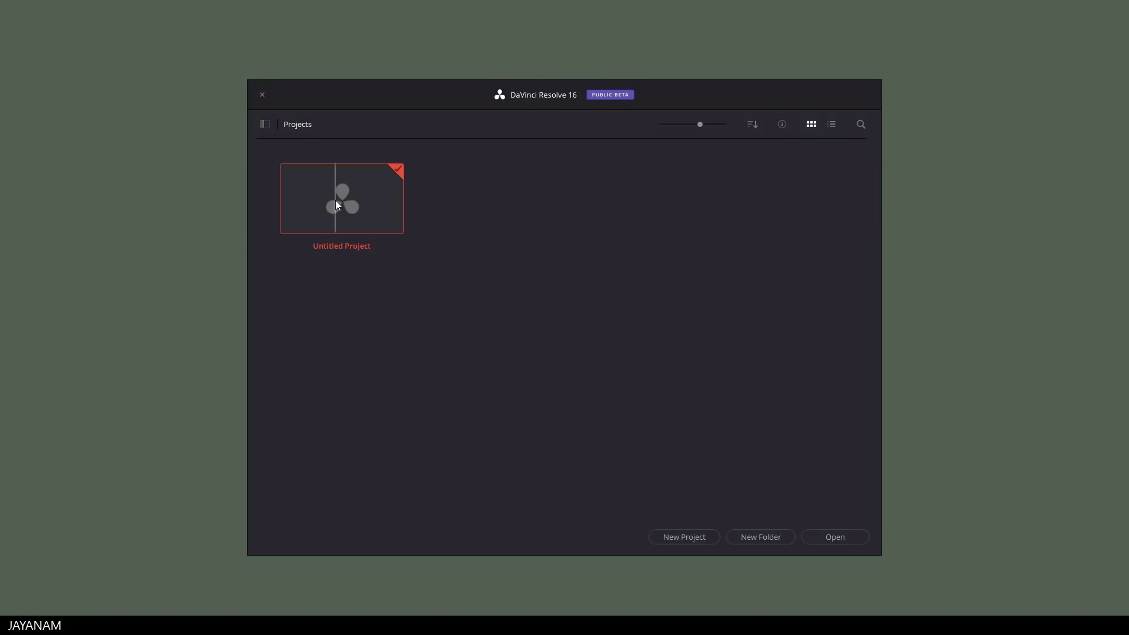
- Open the Untitled Project from the Project Manager
{"action": "double_click", "coordinate": [367, 210]}
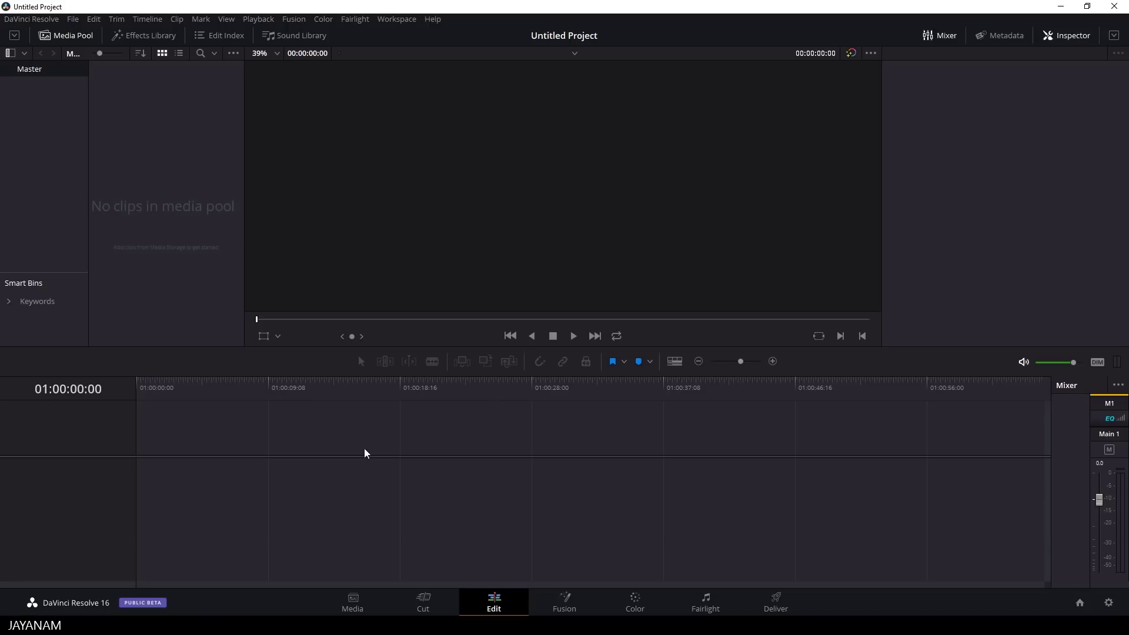
- Toggle the Media Pool, Effects Library and Sound Library, leaving only the Media Pool visible
{"action": "left_click", "coordinate": [57, 40]}
{"action": "left_click", "coordinate": [57, 39]}
{"action": "left_click", "coordinate": [154, 40]}
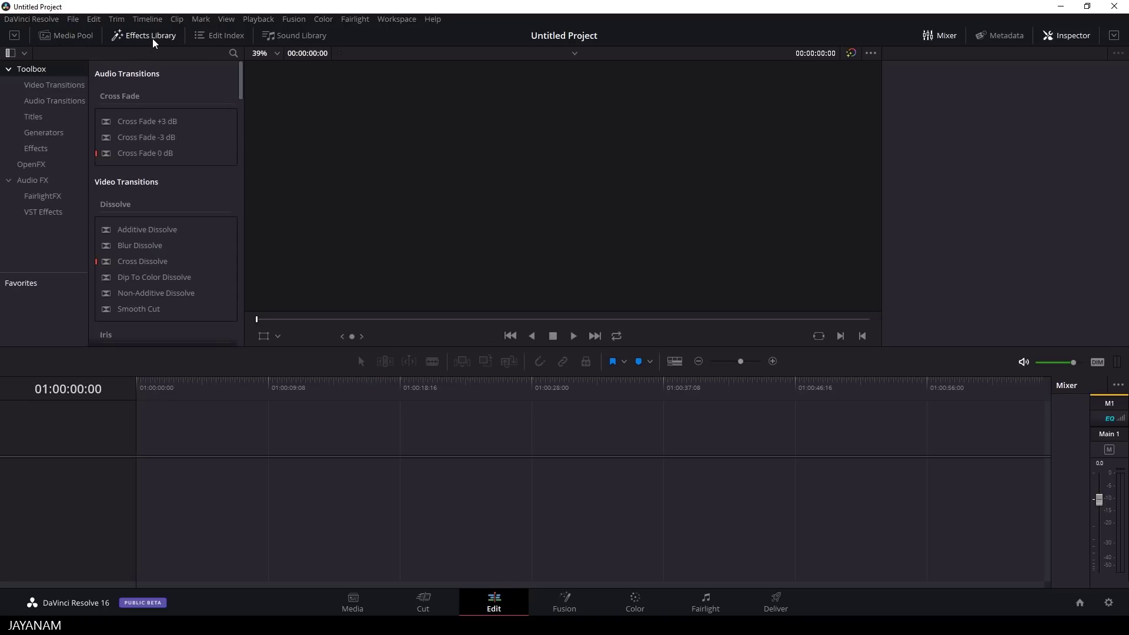
{"action": "left_click", "coordinate": [154, 40]}
{"action": "left_click", "coordinate": [284, 38]}
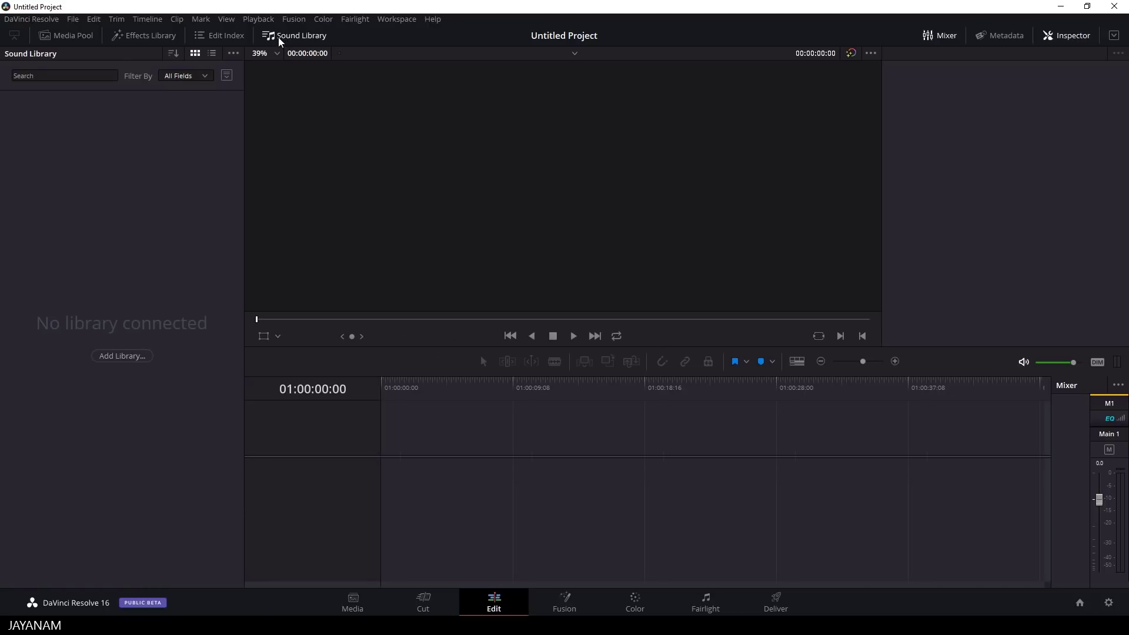
{"action": "left_click", "coordinate": [280, 39]}
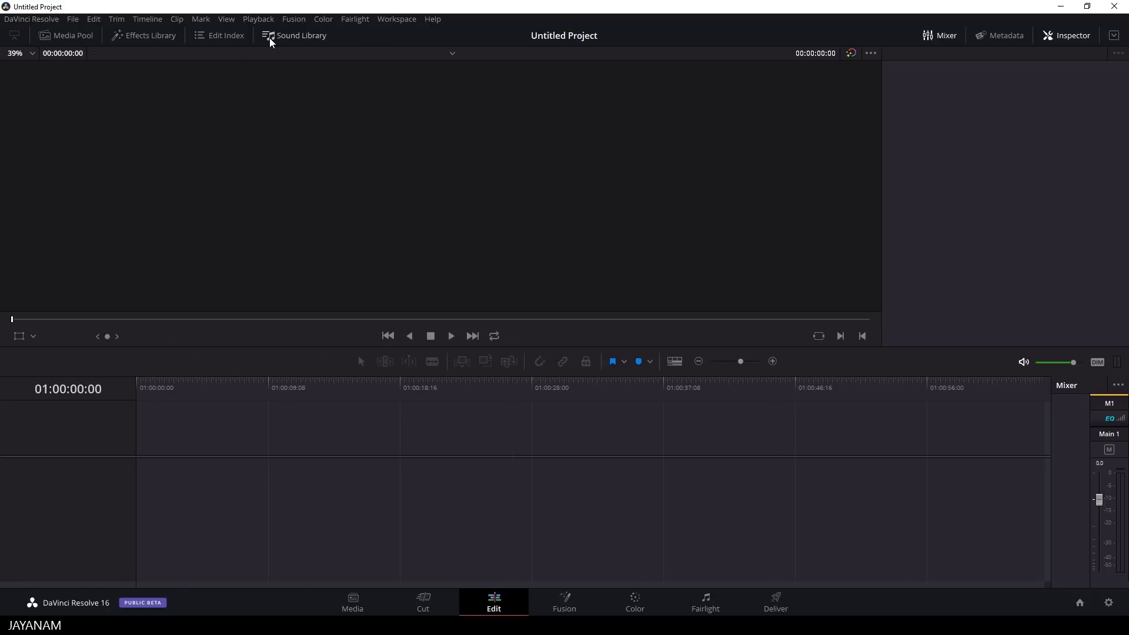
- Hide the mixer, metadata and inspector panels, enlarge the viewer, and bring up Save Project As
{"action": "left_click", "coordinate": [946, 39]}
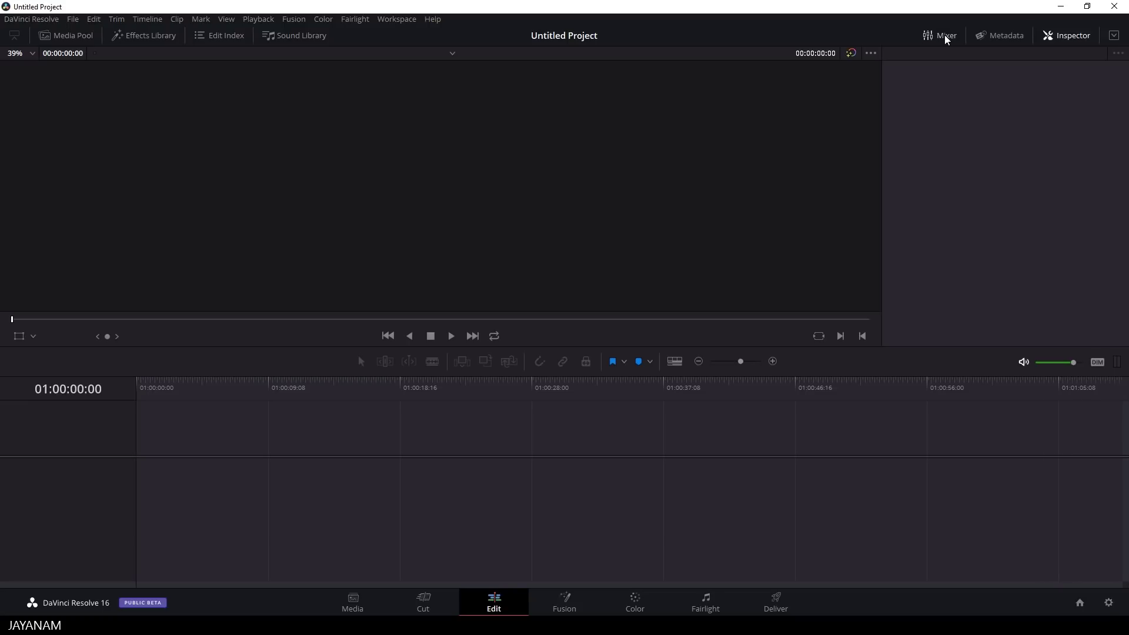
{"action": "left_click", "coordinate": [1018, 37]}
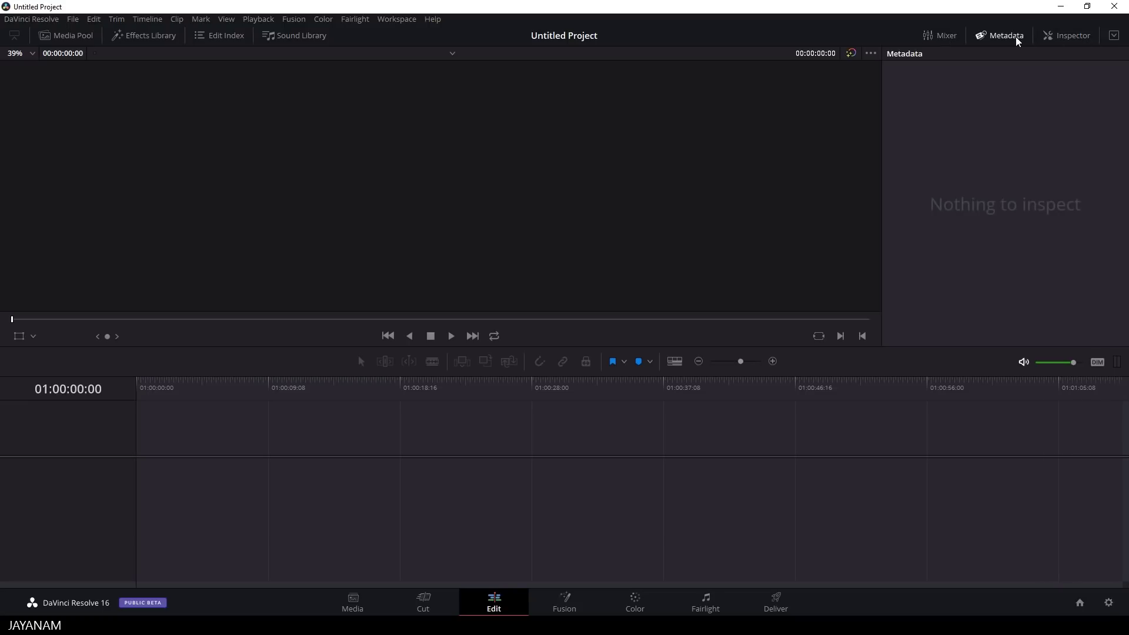
{"action": "left_click", "coordinate": [1020, 38]}
{"action": "left_click", "coordinate": [1054, 38]}
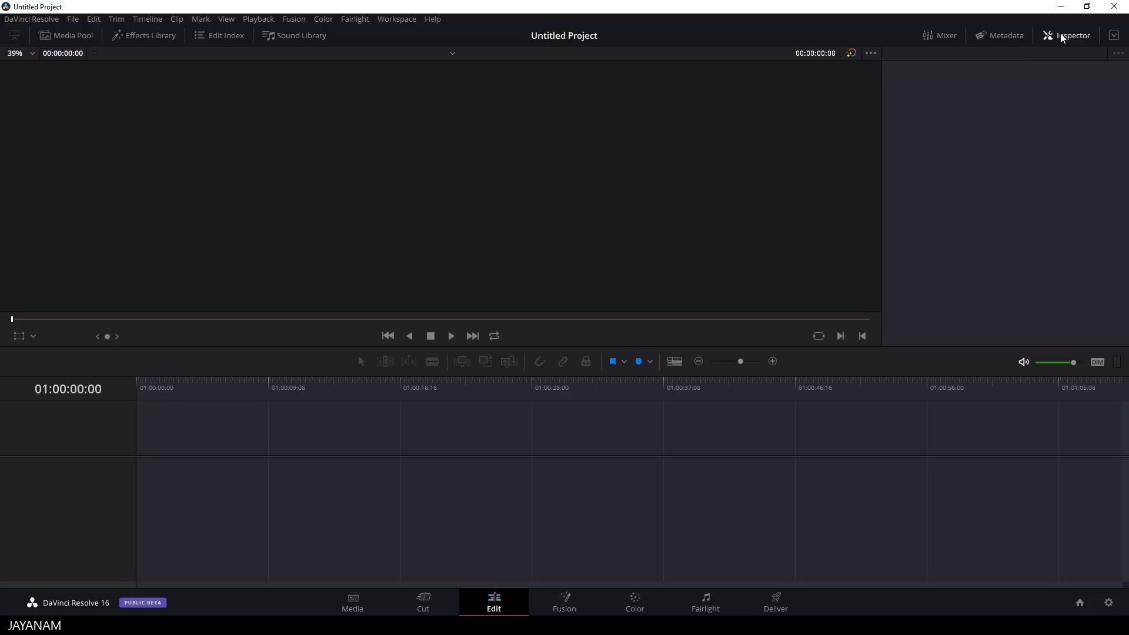
{"action": "left_click", "coordinate": [1062, 39]}
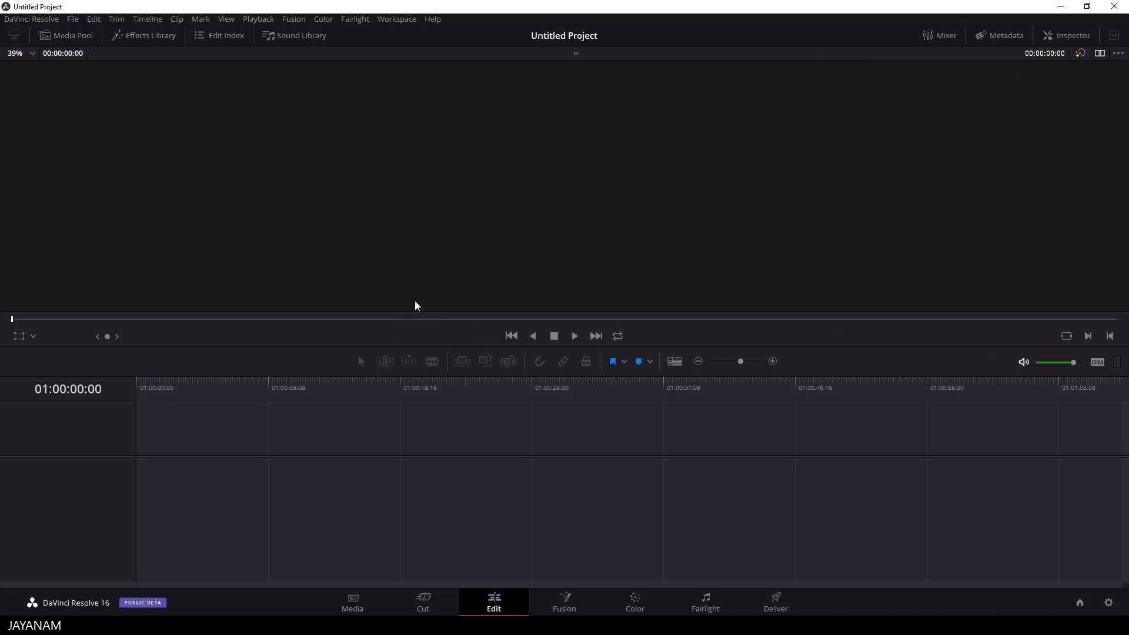
{"action": "left_click_drag", "start_coordinate": [384, 348], "coordinate": [385, 402]}
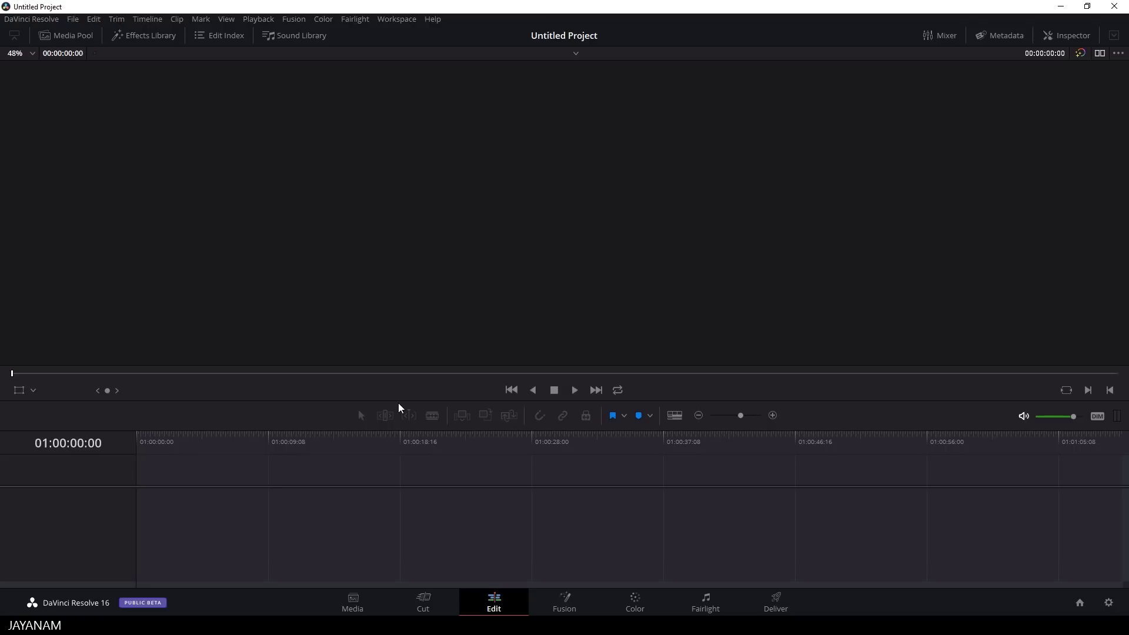
{"action": "left_click", "coordinate": [72, 18]}
- Save the project under the name 'Demo Youtube Video'
{"action": "left_click", "coordinate": [116, 100]}
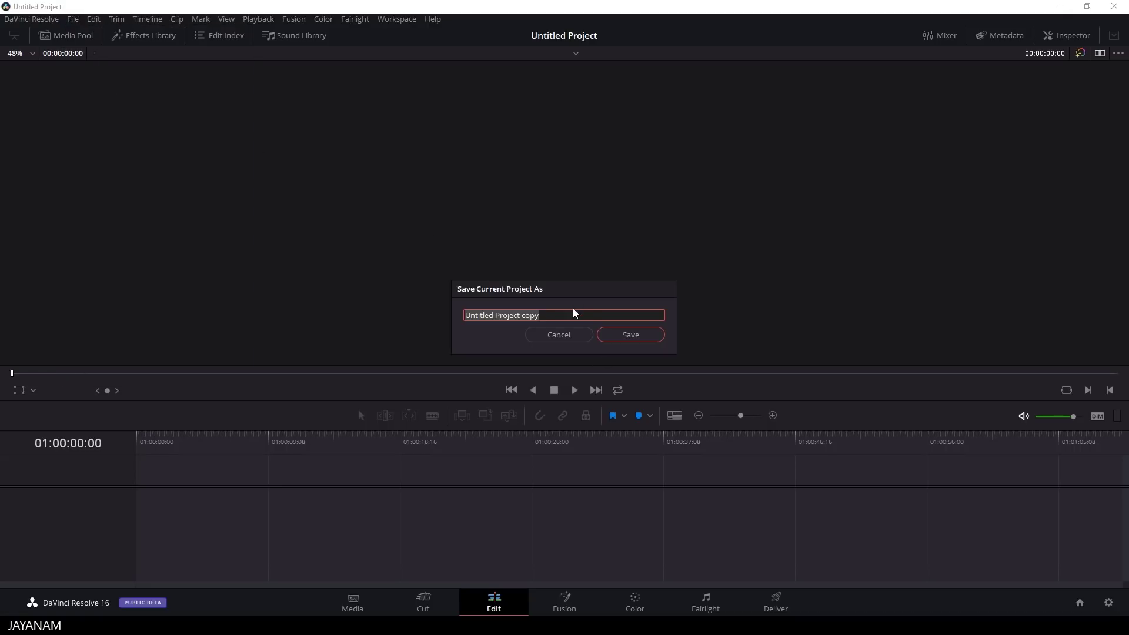
{"action": "type", "text": "Demo"}
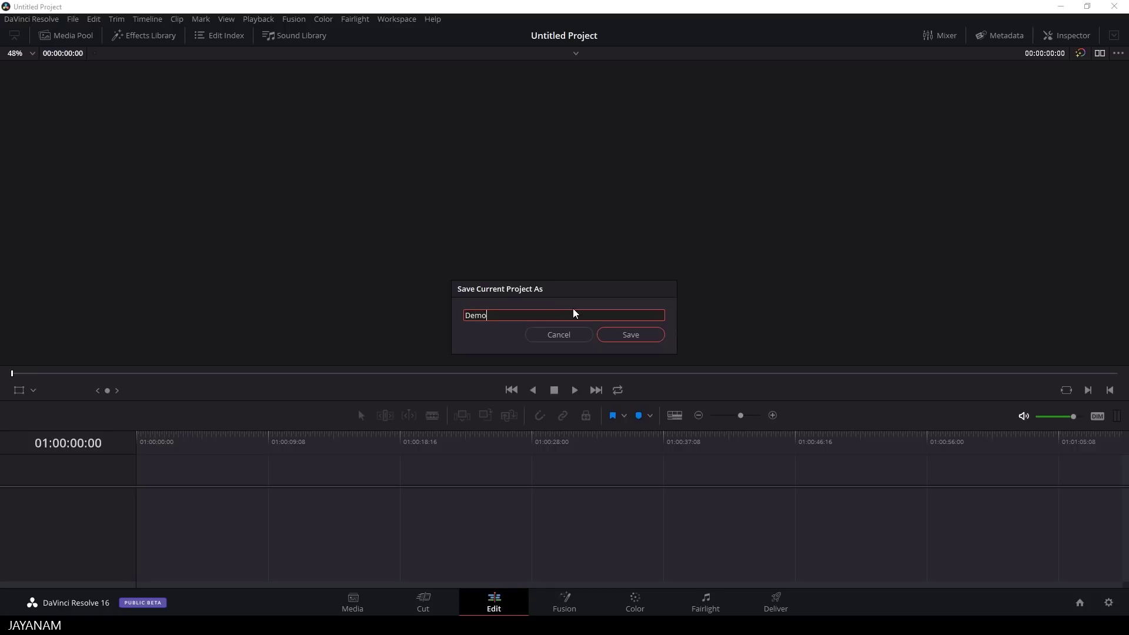
{"action": "type", "text": " Youtube Video"}
{"action": "left_click", "coordinate": [619, 335]}
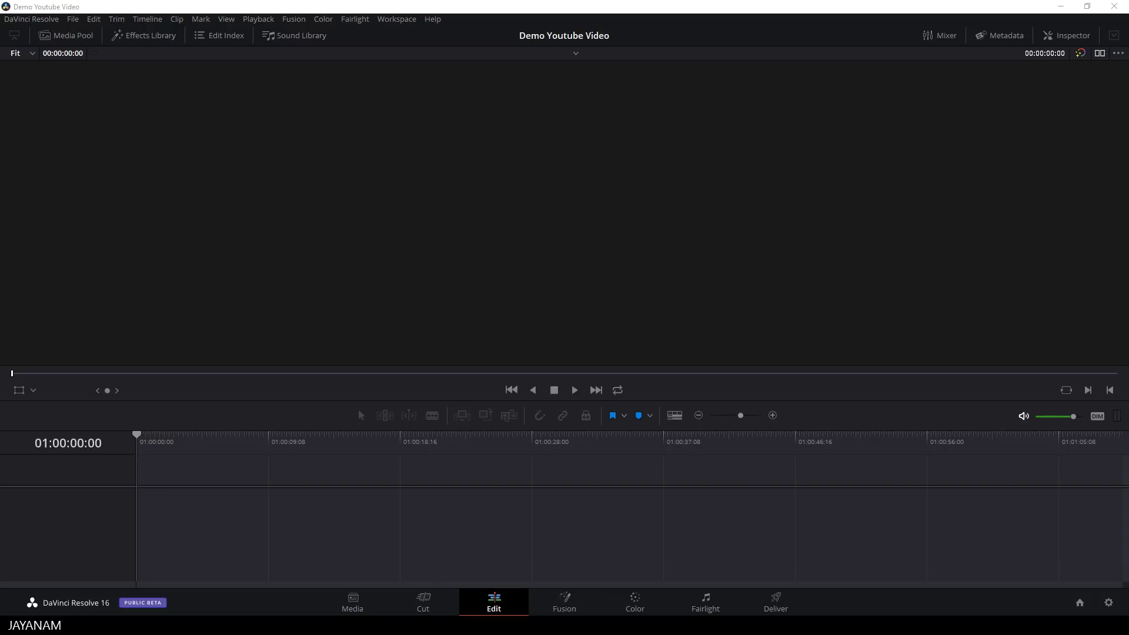
- Drag the Blender title PSD from the source folder onto Video 1 of the empty timeline
{"action": "key", "text": "alt+Tab"}
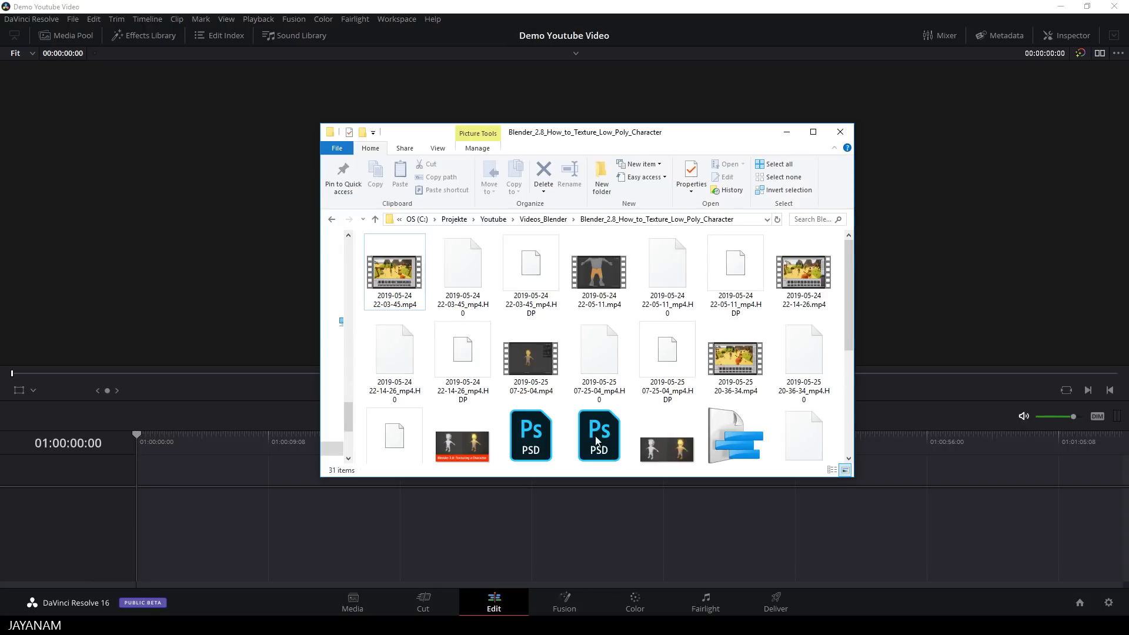
{"action": "scroll", "coordinate": [476, 373], "scroll_direction": "down", "scroll_amount": 1}
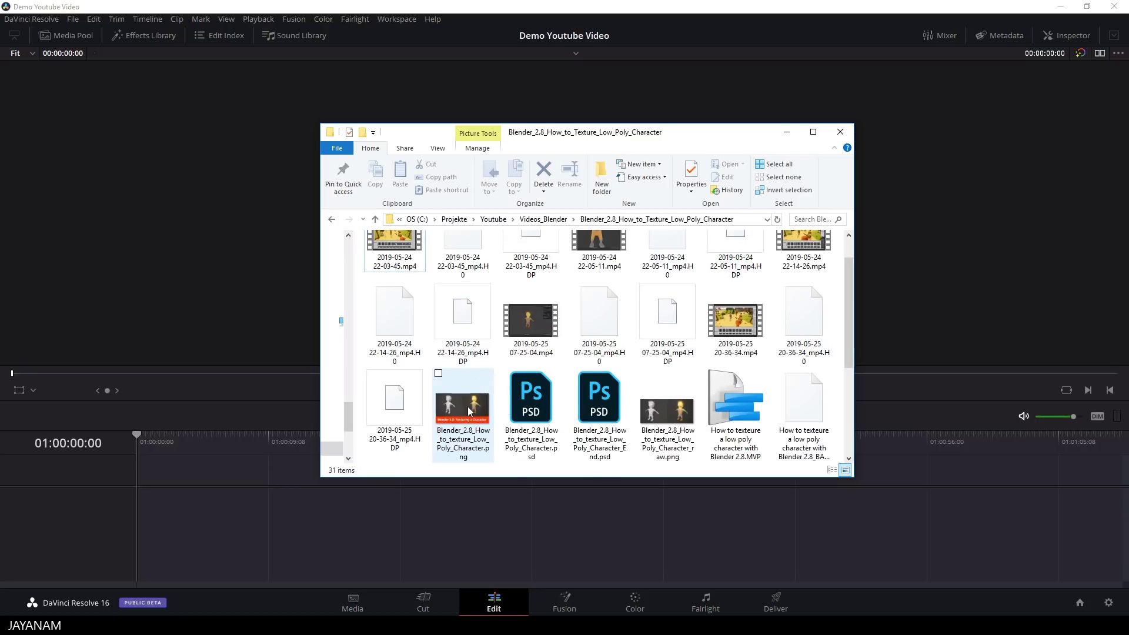
{"action": "left_click", "coordinate": [543, 402]}
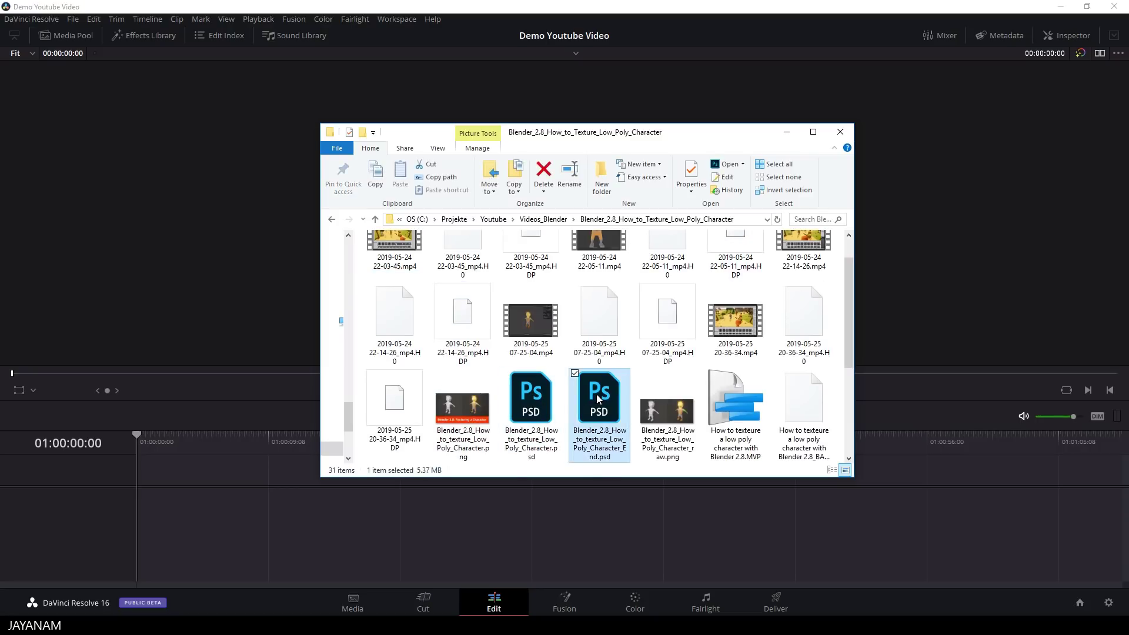
{"action": "left_click", "coordinate": [536, 338]}
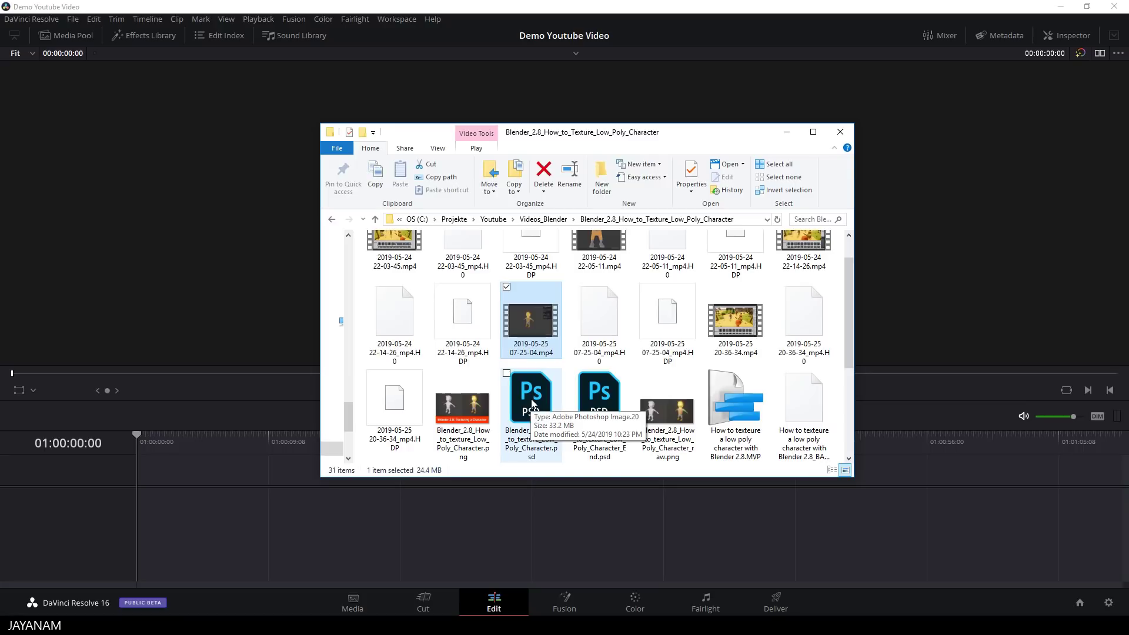
{"action": "left_click_drag", "start_coordinate": [533, 405], "coordinate": [376, 516]}
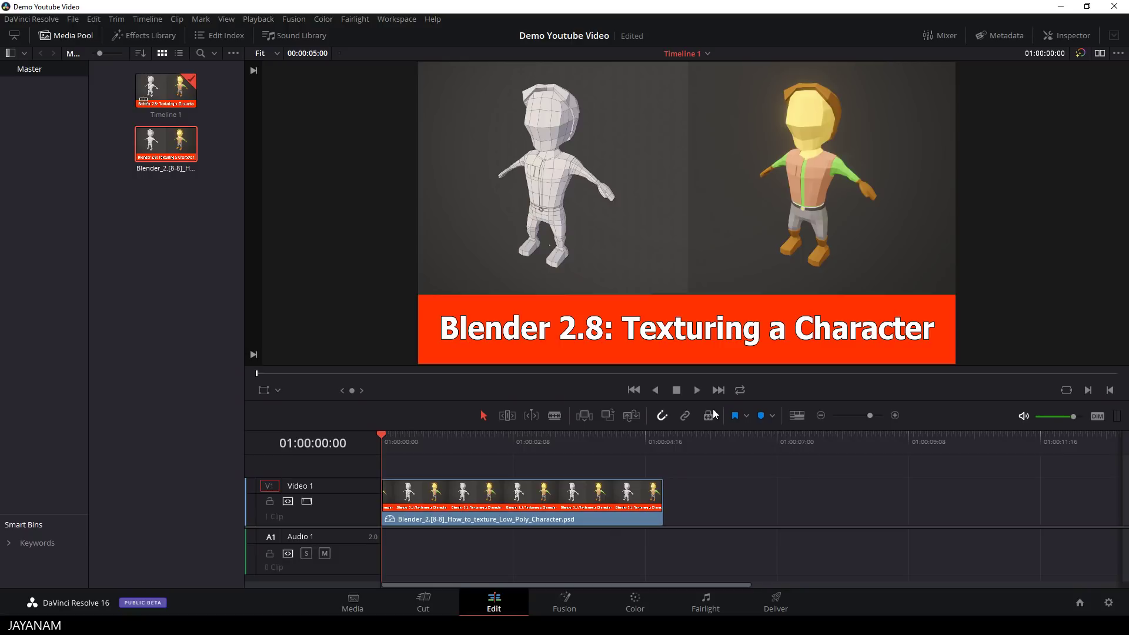
- Trim the title image clip so it ends at 01:00:04:16
{"action": "left_click", "coordinate": [697, 390]}
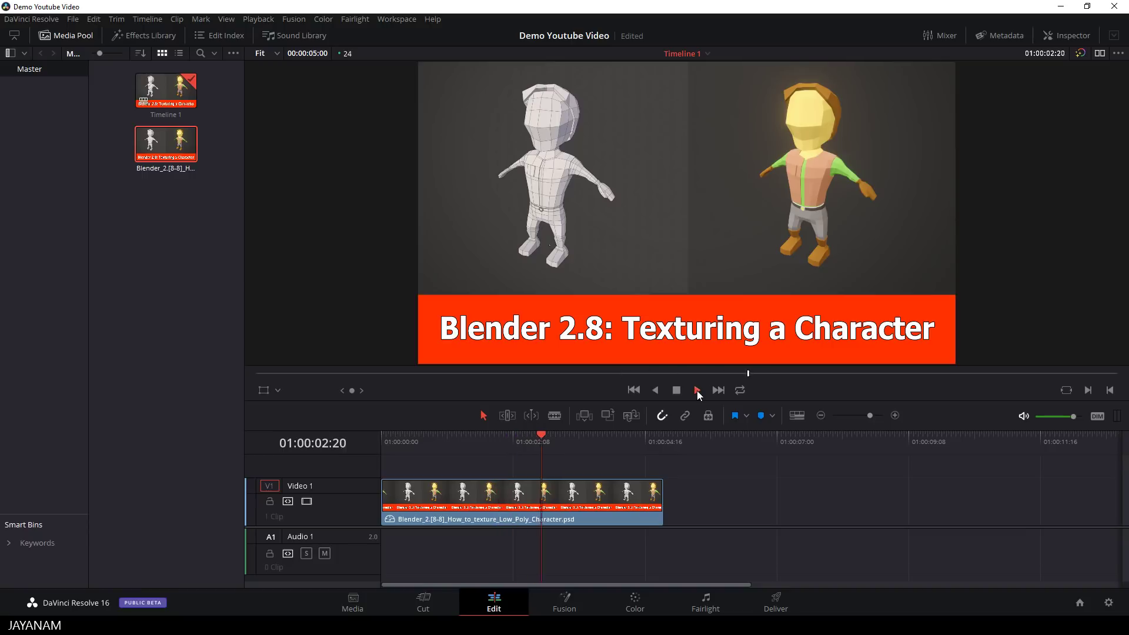
{"action": "left_click", "coordinate": [677, 390]}
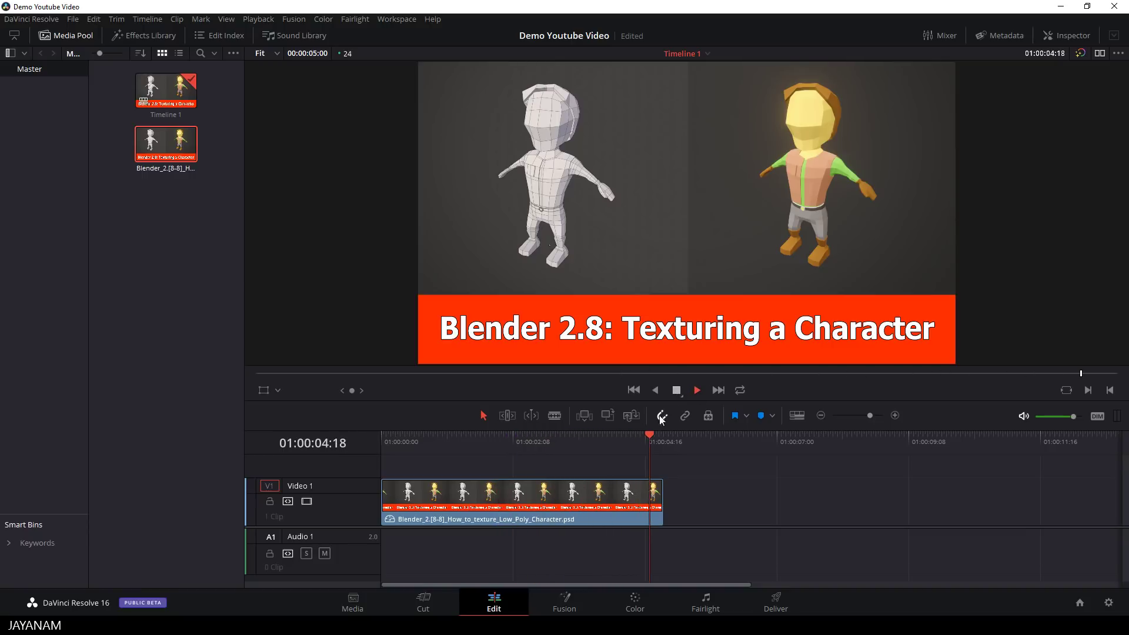
{"action": "left_click", "coordinate": [641, 434]}
{"action": "left_click_drag", "start_coordinate": [640, 434], "coordinate": [646, 438]}
{"action": "left_click_drag", "start_coordinate": [663, 512], "coordinate": [647, 510]}
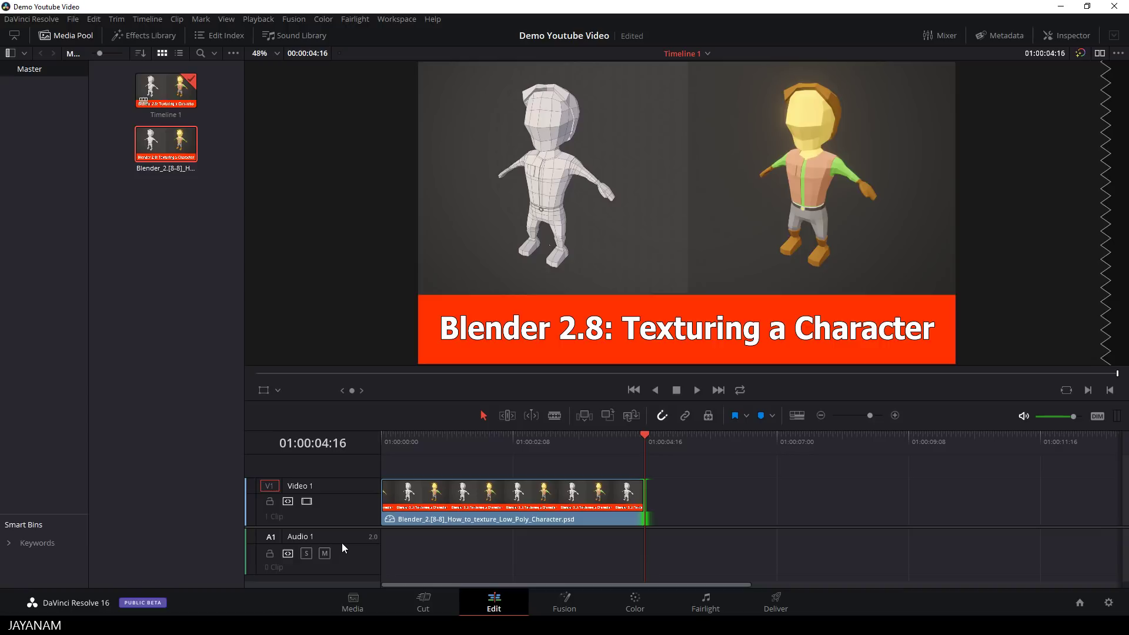
{"action": "key", "text": "alt+Tab"}
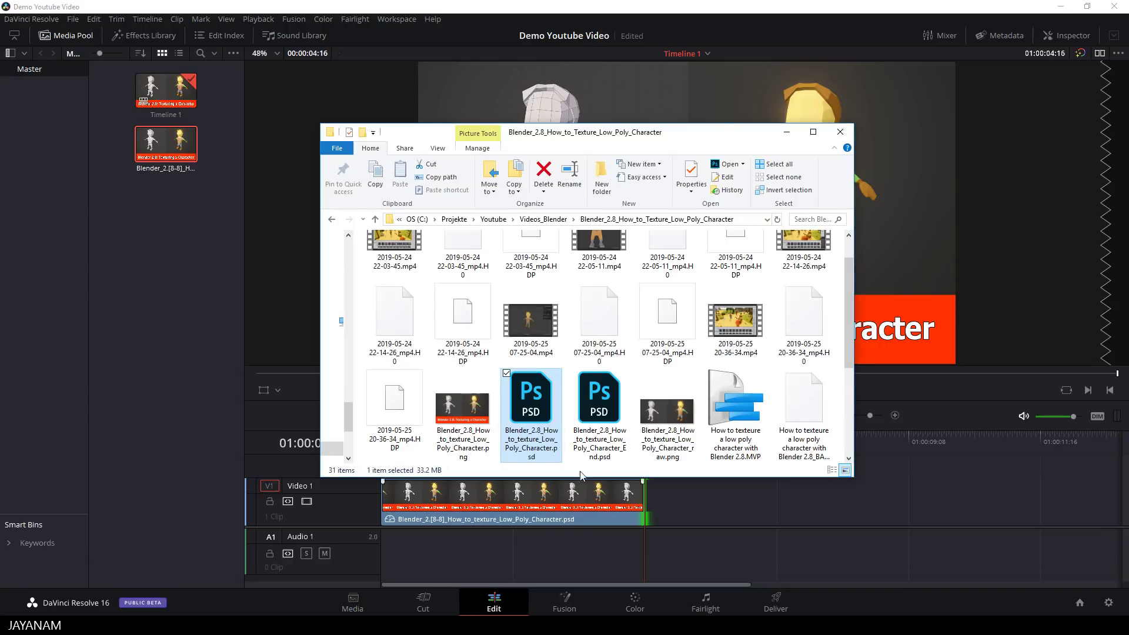
{"action": "left_click_drag", "start_coordinate": [689, 133], "coordinate": [875, 52]}
{"action": "scroll", "coordinate": [732, 288], "scroll_direction": "up", "scroll_amount": 1}
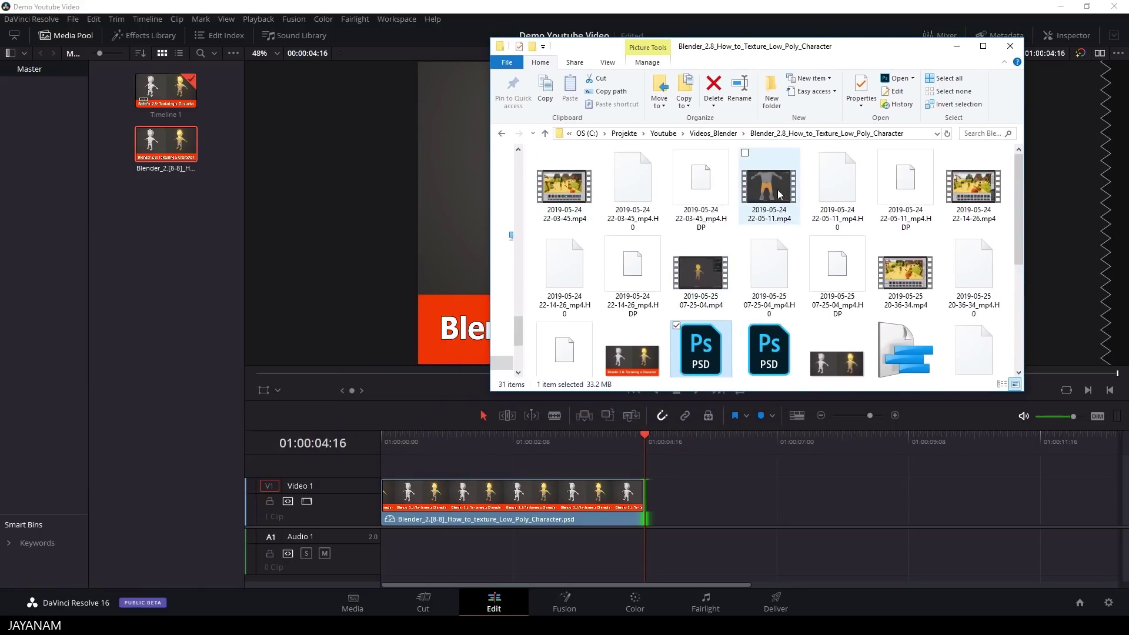
{"action": "left_click_drag", "start_coordinate": [583, 192], "coordinate": [745, 509]}
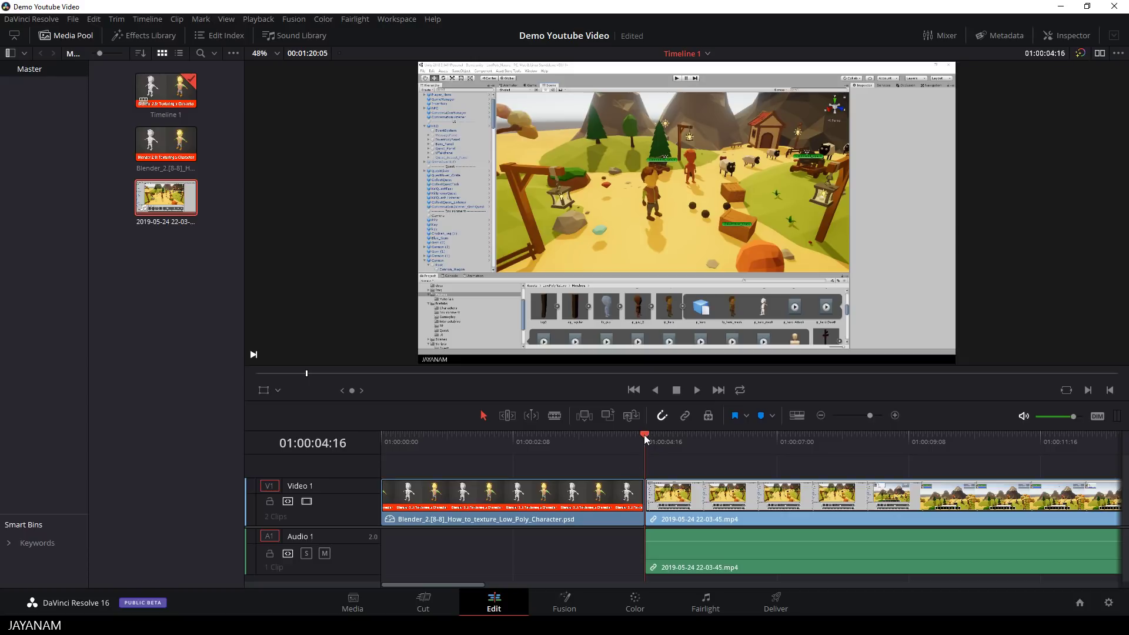
{"action": "left_click_drag", "start_coordinate": [651, 440], "coordinate": [625, 448]}
{"action": "left_click", "coordinate": [697, 391]}
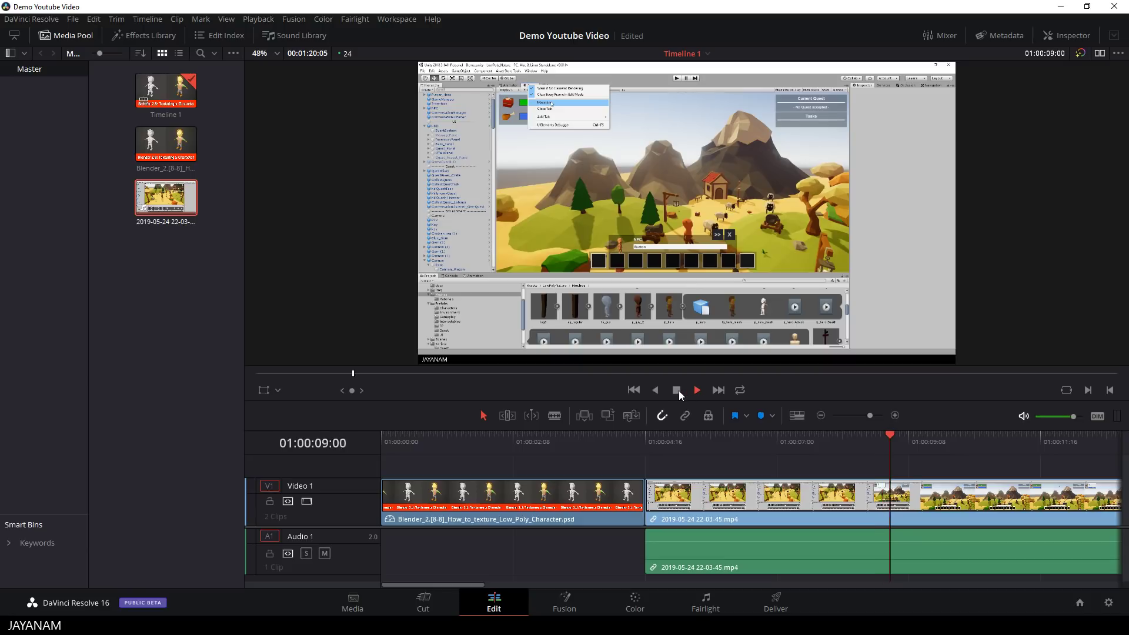
{"action": "left_click", "coordinate": [697, 391]}
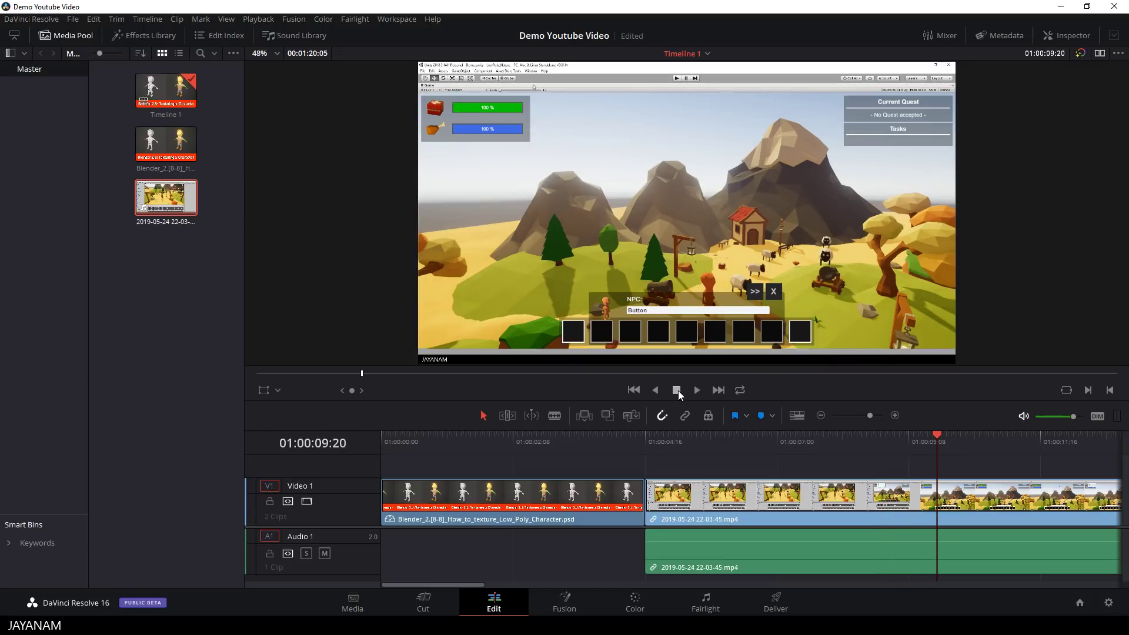
{"action": "left_click", "coordinate": [691, 490]}
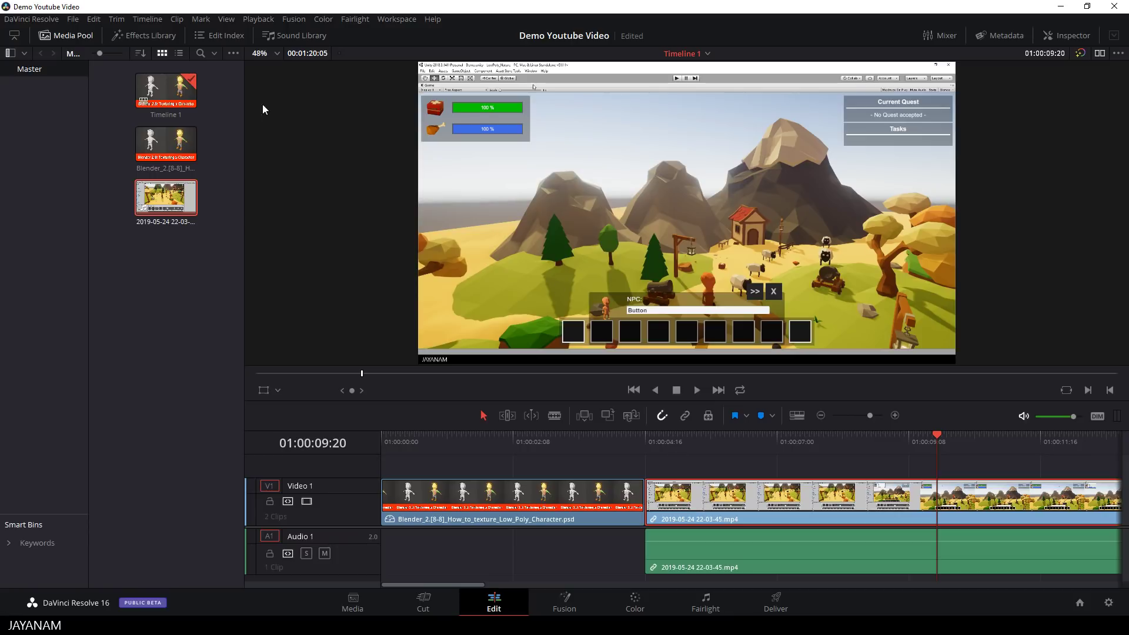
- Hide the Media Pool, zoom the timeline, and delete the gameplay audio clip from Audio 1
{"action": "left_click", "coordinate": [62, 36]}
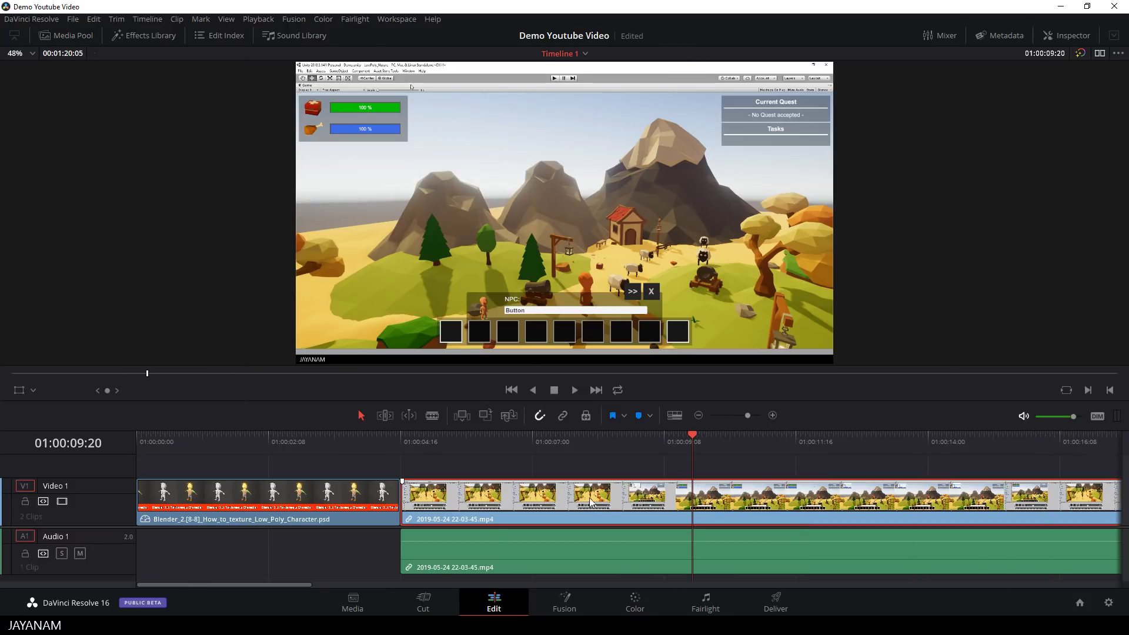
{"action": "scroll", "coordinate": [589, 507], "scroll_direction": "down", "scroll_amount": 5}
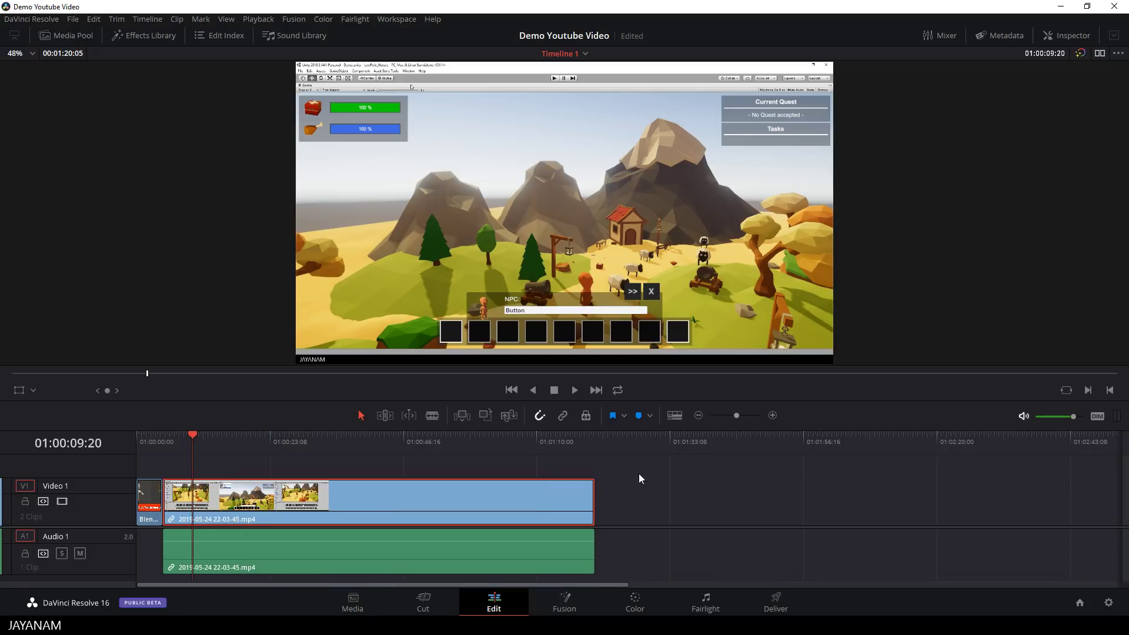
{"action": "left_click_drag", "start_coordinate": [739, 417], "coordinate": [740, 415]}
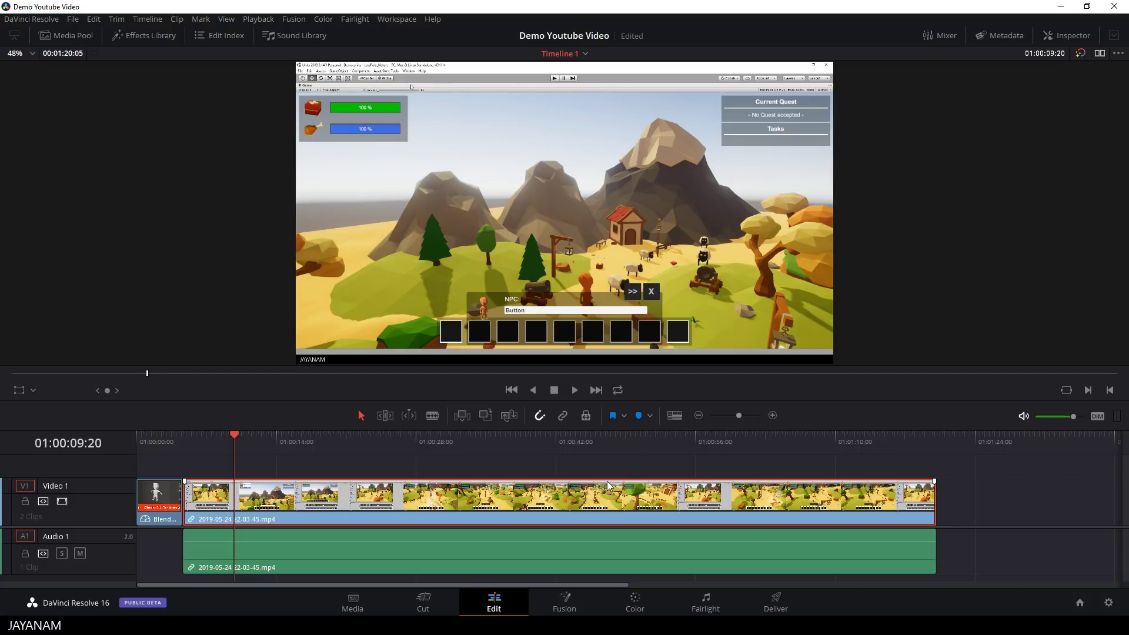
{"action": "left_click", "coordinate": [371, 553]}
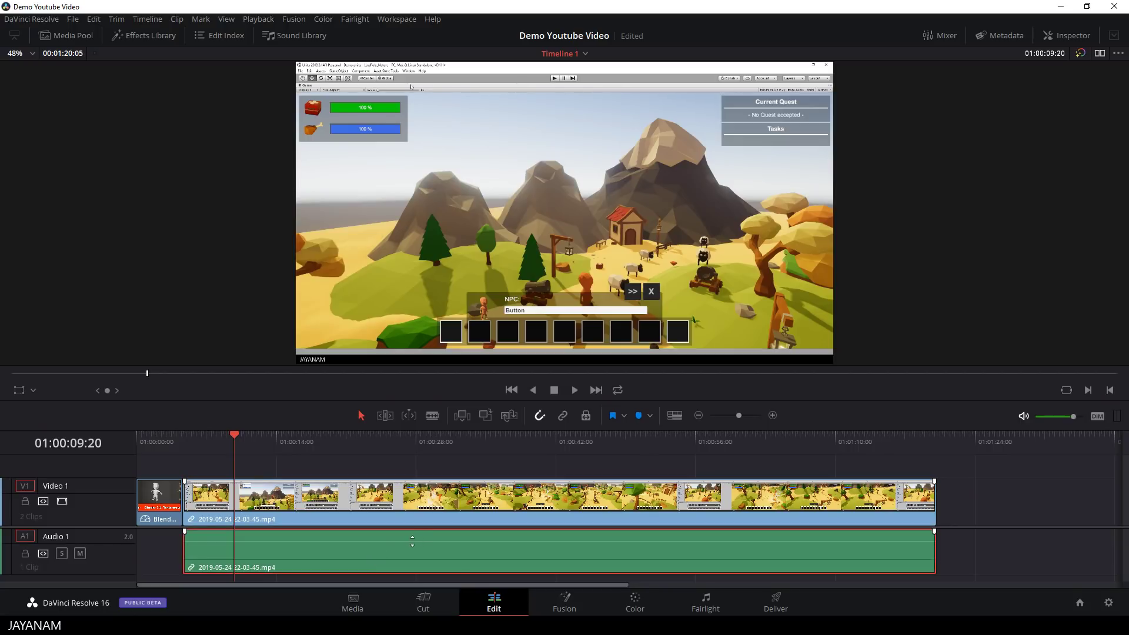
{"action": "left_click_drag", "start_coordinate": [416, 545], "coordinate": [418, 548]}
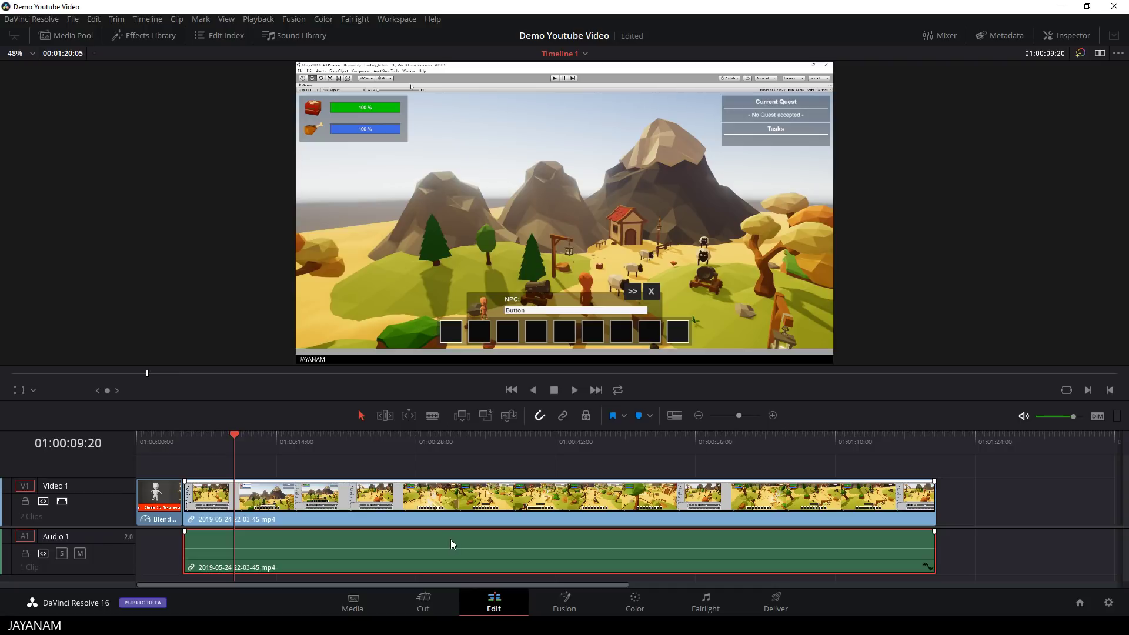
{"action": "right_click", "coordinate": [404, 548]}
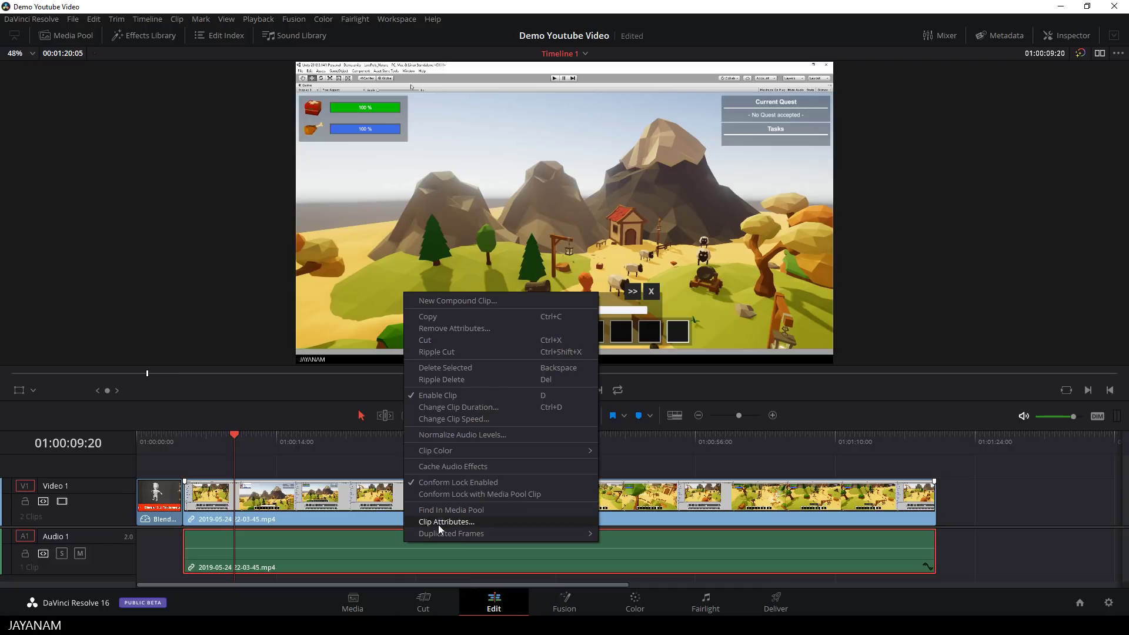
{"action": "left_click", "coordinate": [507, 368]}
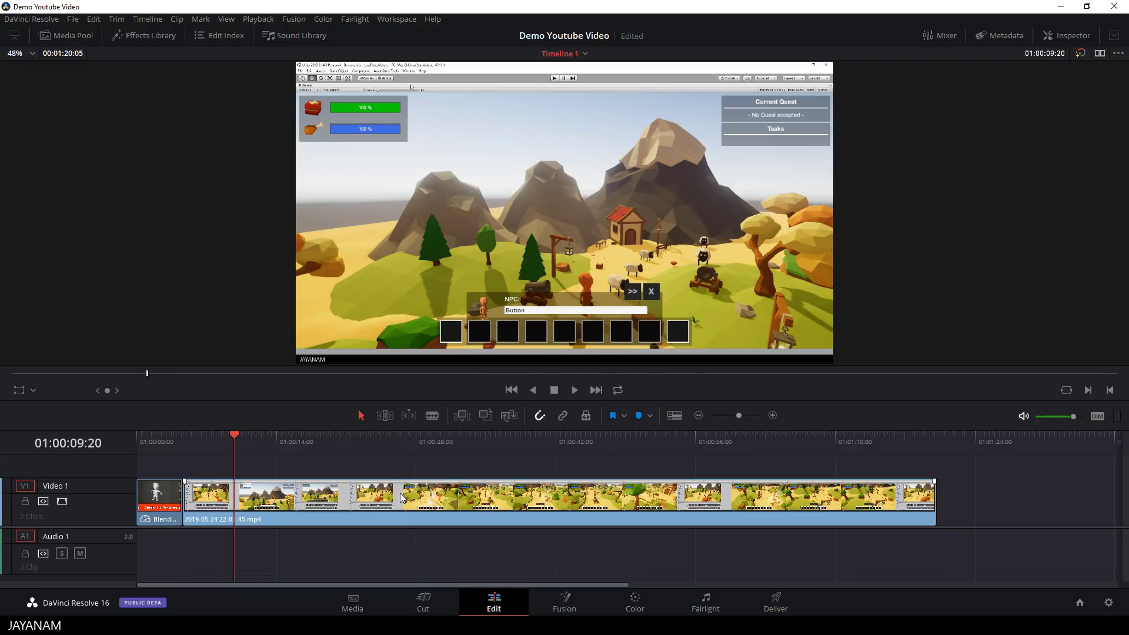
- Play the edit back from the title to review the video-only timeline
{"action": "left_click", "coordinate": [170, 443]}
{"action": "left_click", "coordinate": [574, 391]}
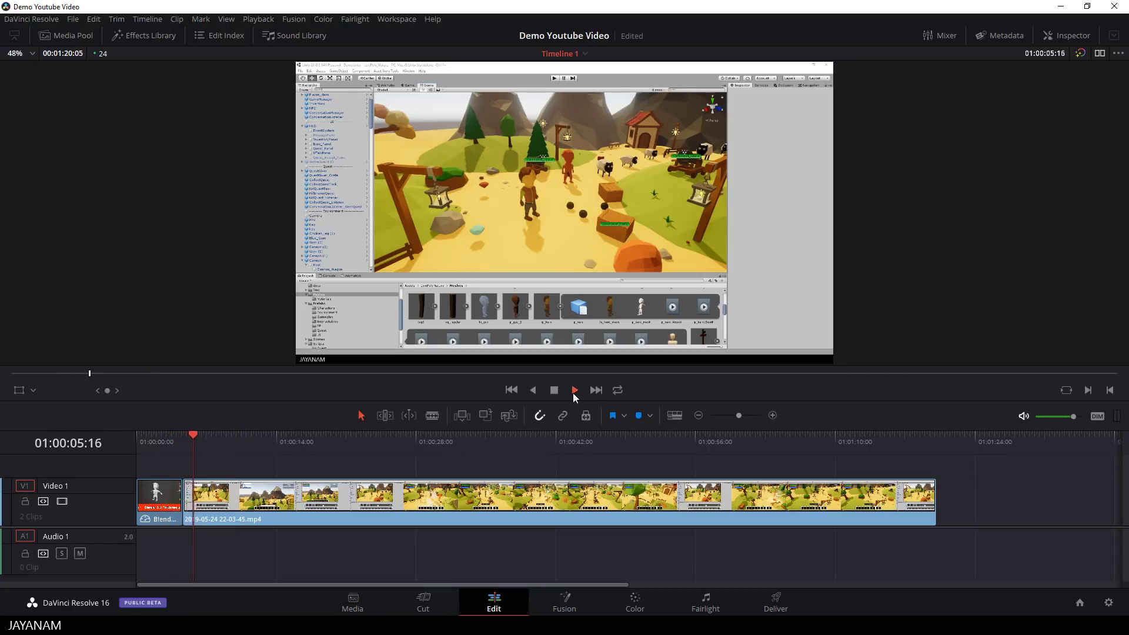
{"action": "left_click", "coordinate": [555, 391]}
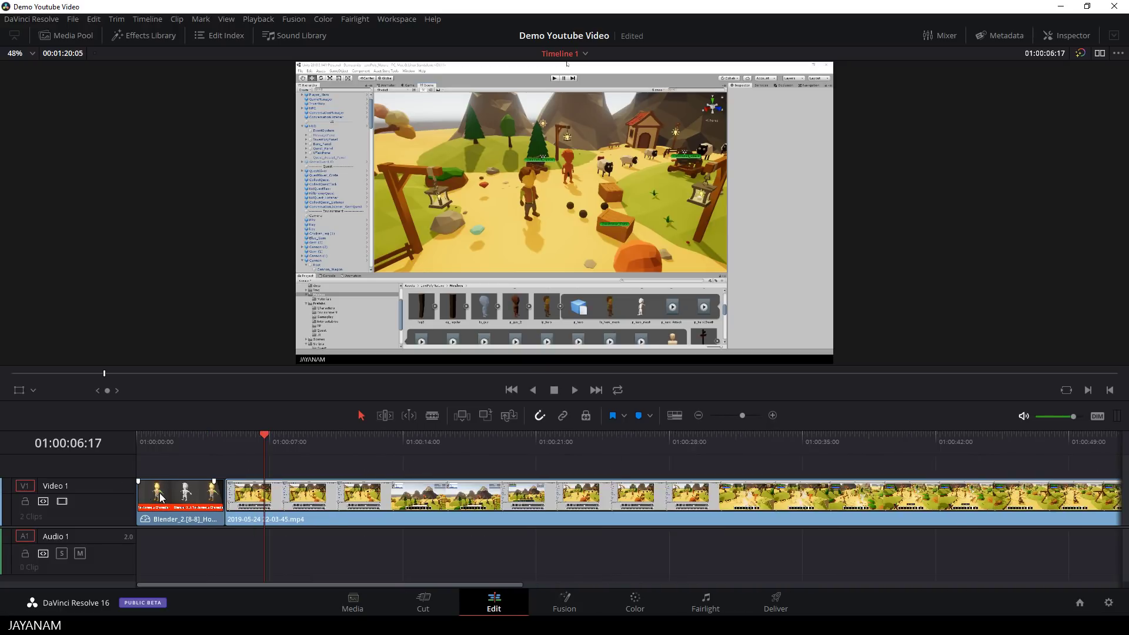
- Lengthen the title-to-gameplay dissolve by 5 frames and replay the transition
{"action": "scroll", "coordinate": [162, 497], "scroll_direction": "up", "scroll_amount": 3}
{"action": "left_click_drag", "start_coordinate": [304, 480], "coordinate": [322, 482]}
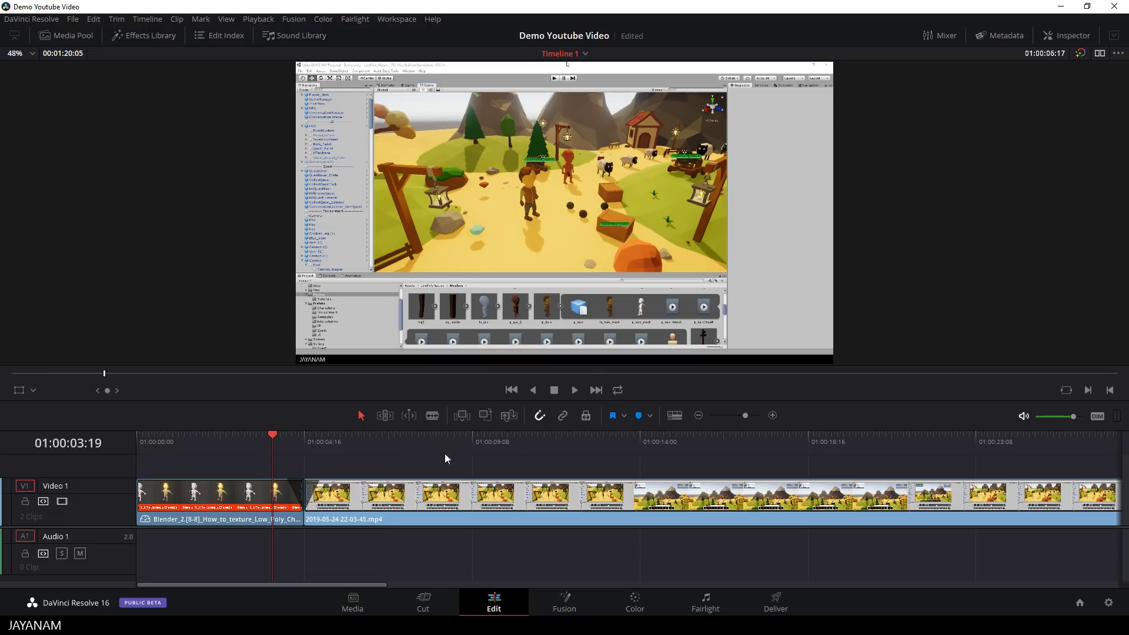
{"action": "left_click", "coordinate": [576, 390]}
{"action": "left_click", "coordinate": [259, 438]}
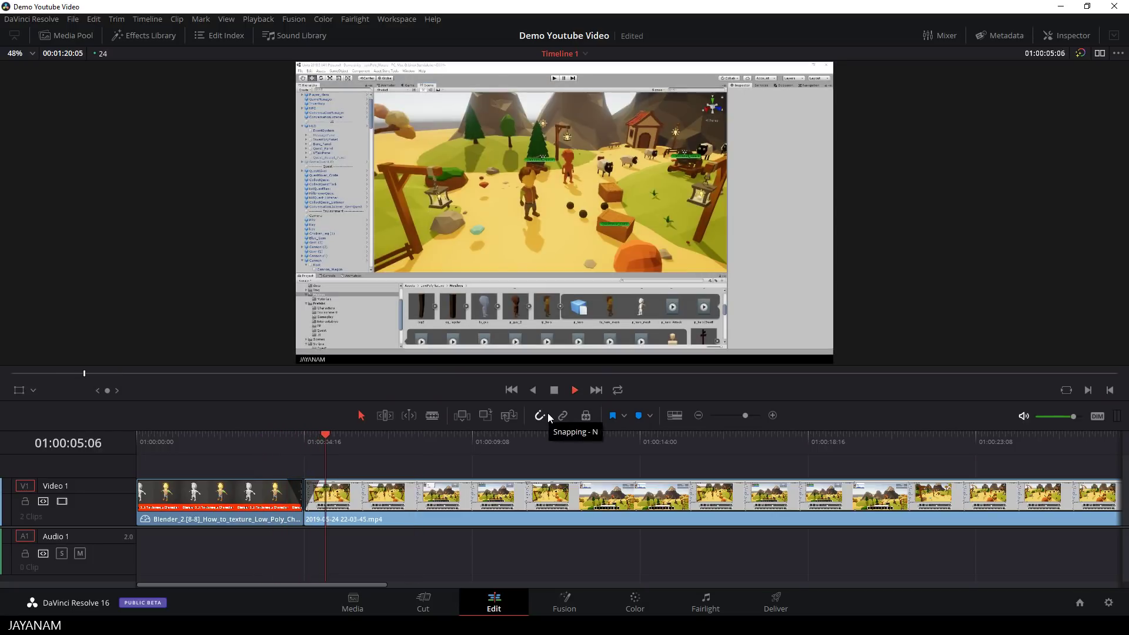
{"action": "left_click", "coordinate": [558, 390]}
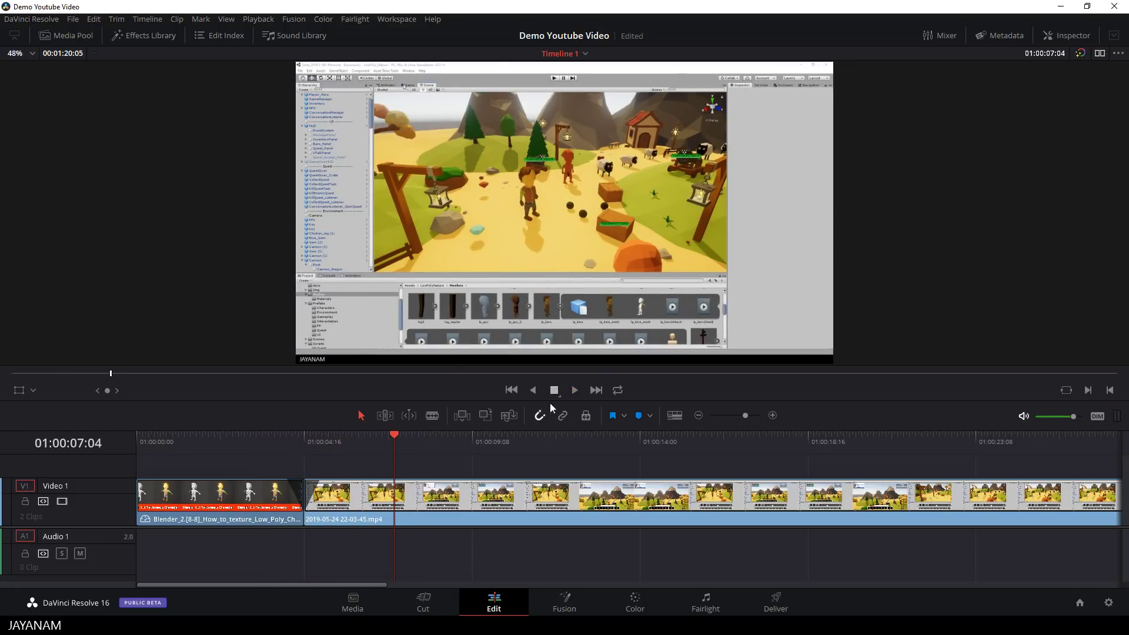
{"action": "scroll", "coordinate": [454, 516], "scroll_direction": "down", "scroll_amount": 5}
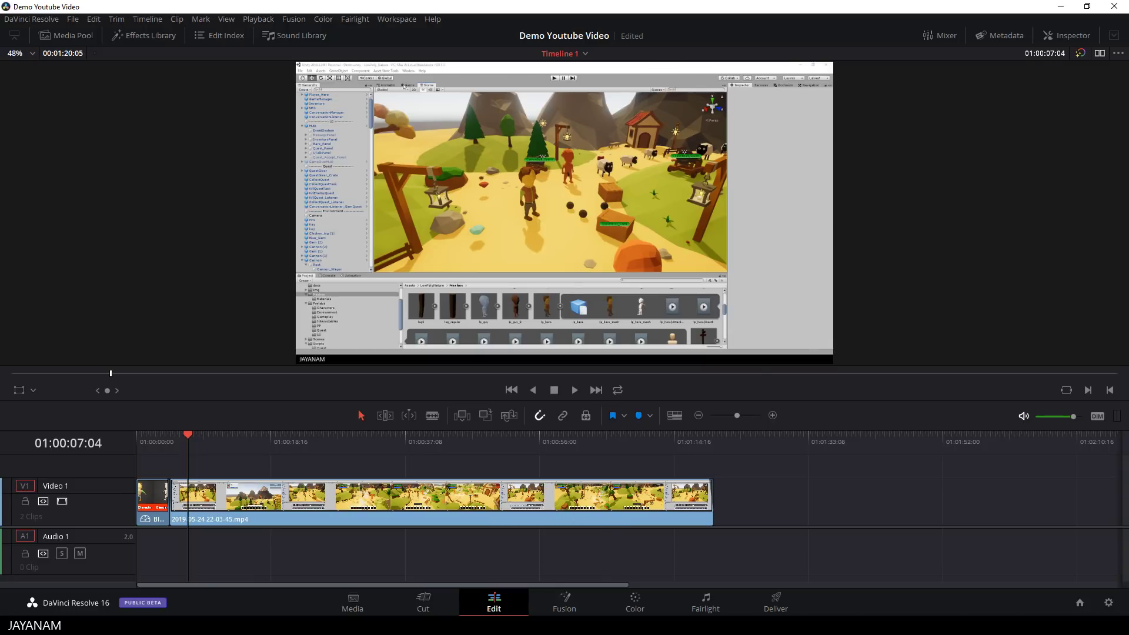
- Place End.psd after the gameplay clip on V1, extend it about six seconds, and preview the ending
{"action": "key", "text": "alt+Tab"}
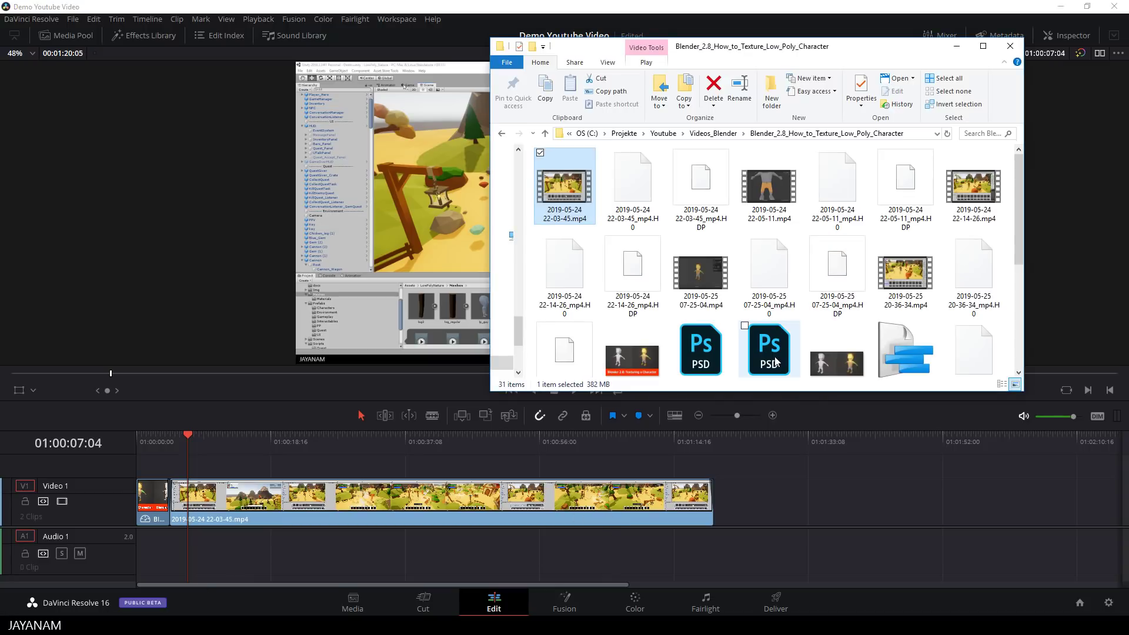
{"action": "scroll", "coordinate": [776, 361], "scroll_direction": "down", "scroll_amount": 1}
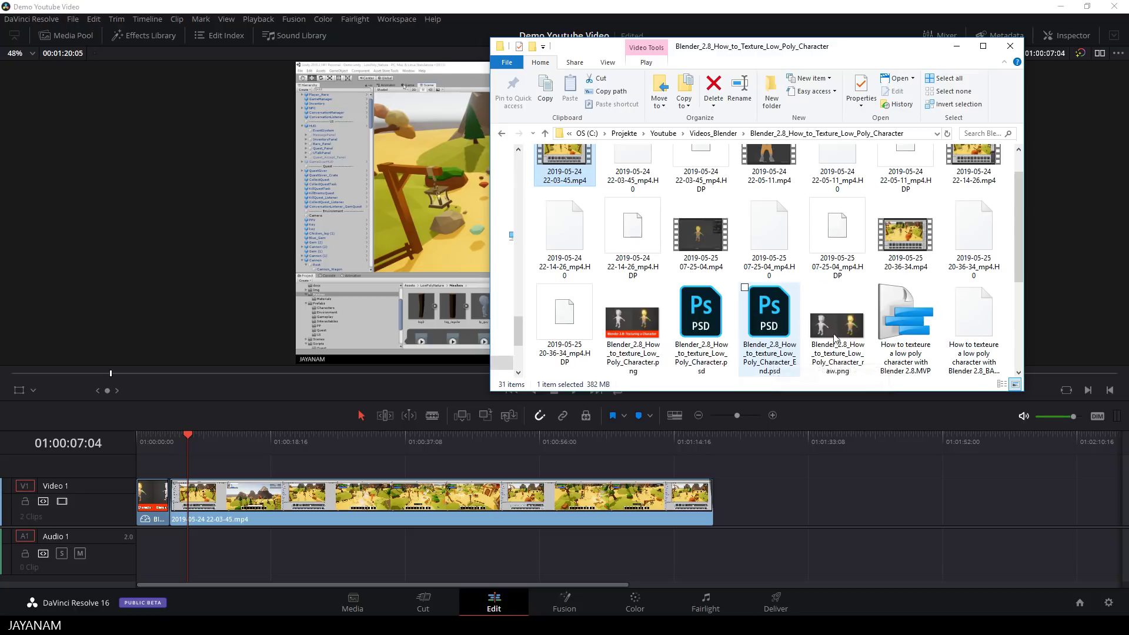
{"action": "left_click_drag", "start_coordinate": [773, 341], "coordinate": [722, 522]}
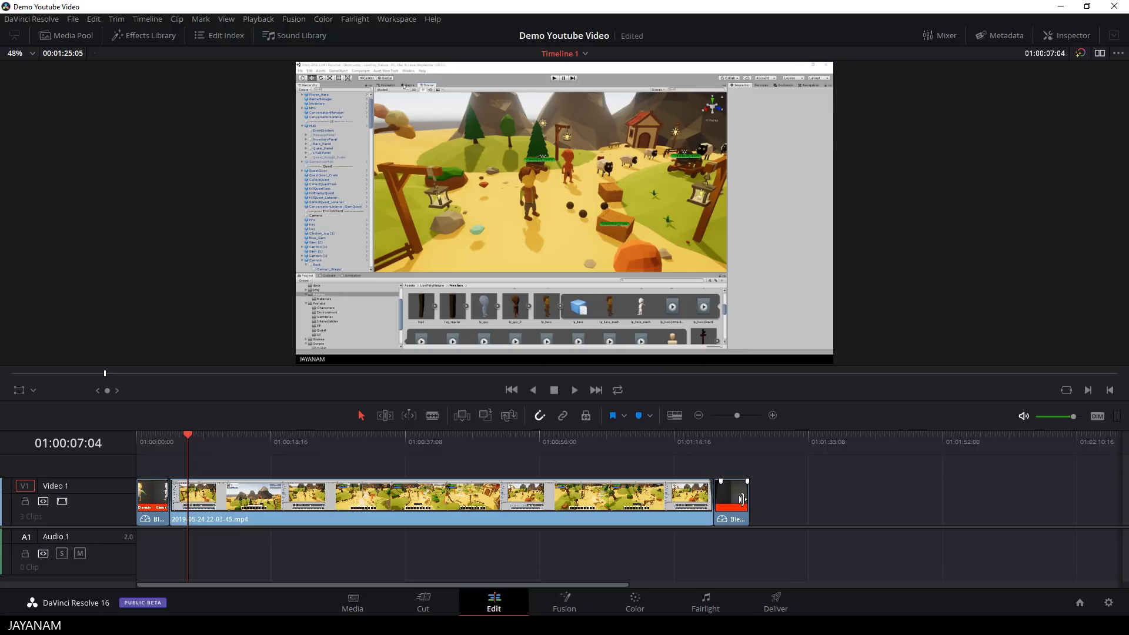
{"action": "left_click_drag", "start_coordinate": [749, 501], "coordinate": [822, 501]}
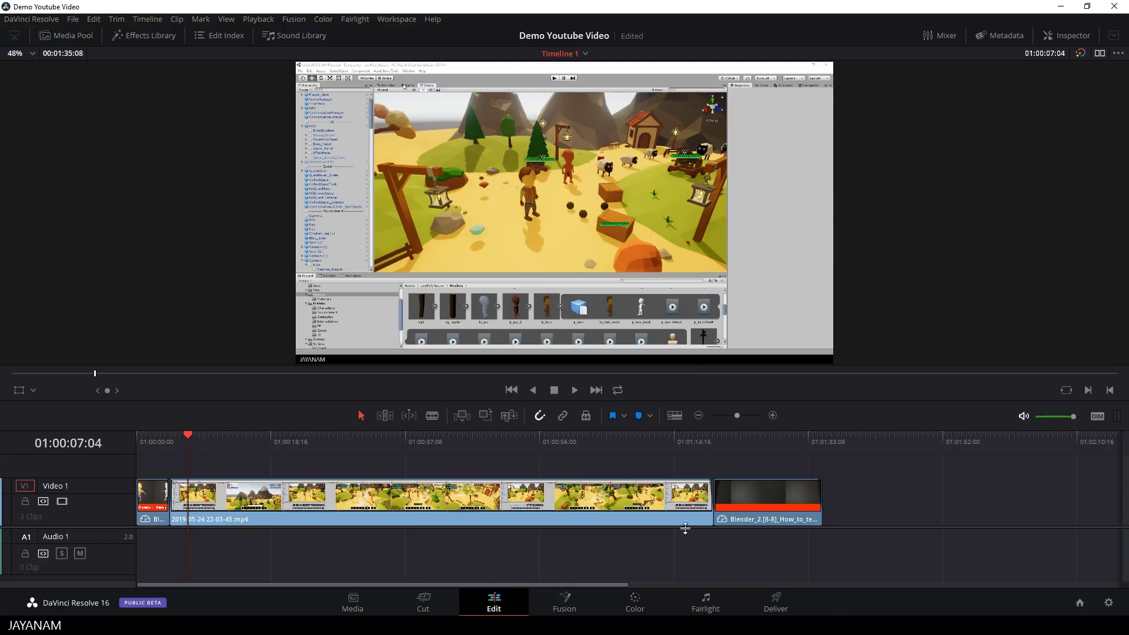
{"action": "left_click", "coordinate": [697, 446]}
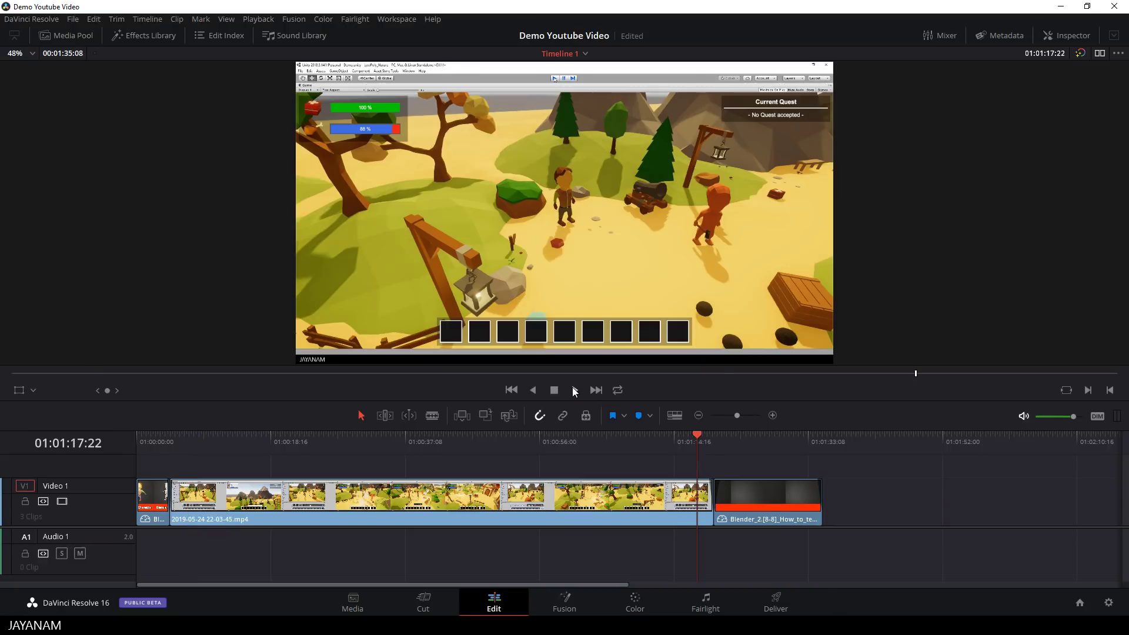
{"action": "left_click", "coordinate": [574, 389]}
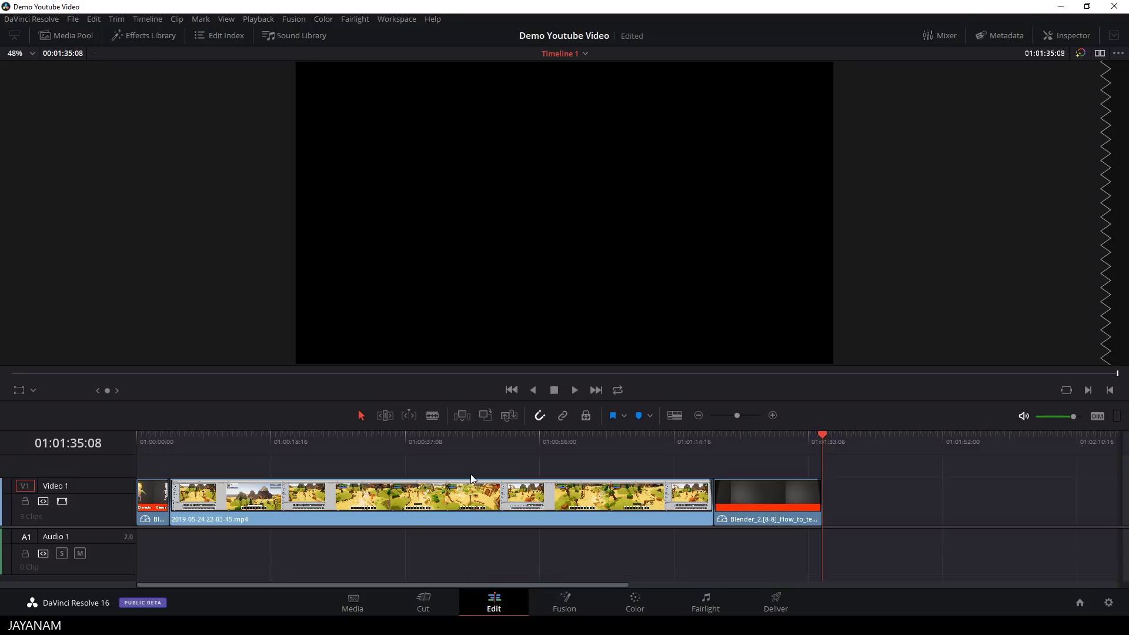
- Shorten the V1 track and drop the Armed And Dangerous mp3 onto Audio 1 at the timeline start
{"action": "left_click_drag", "start_coordinate": [92, 525], "coordinate": [94, 506]}
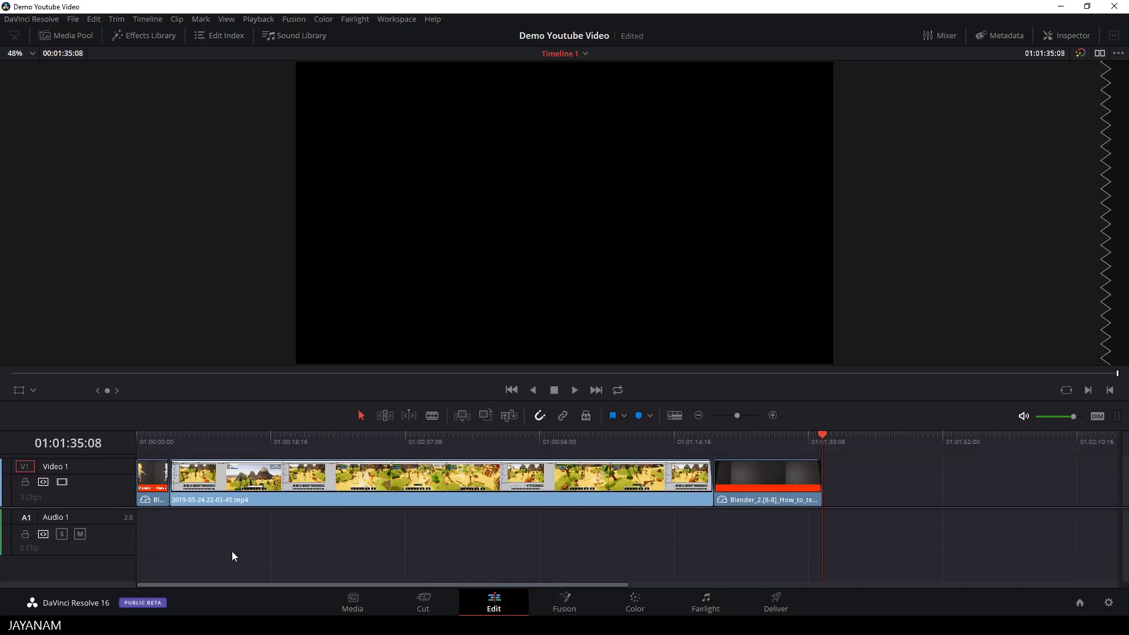
{"action": "key", "text": "alt+Tab"}
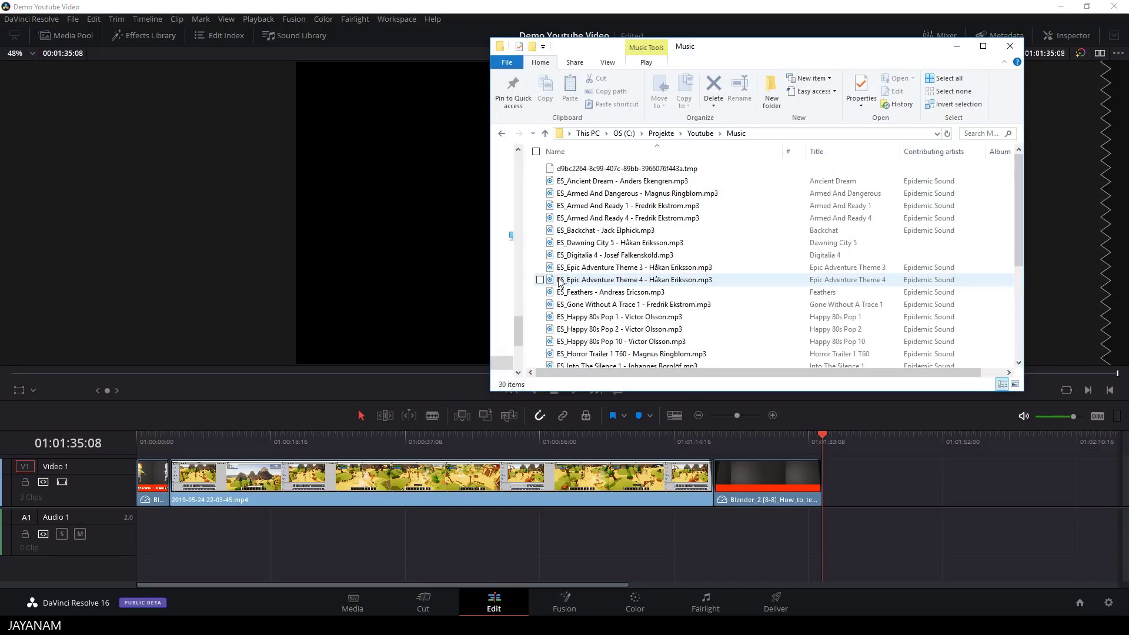
{"action": "left_click", "coordinate": [585, 195]}
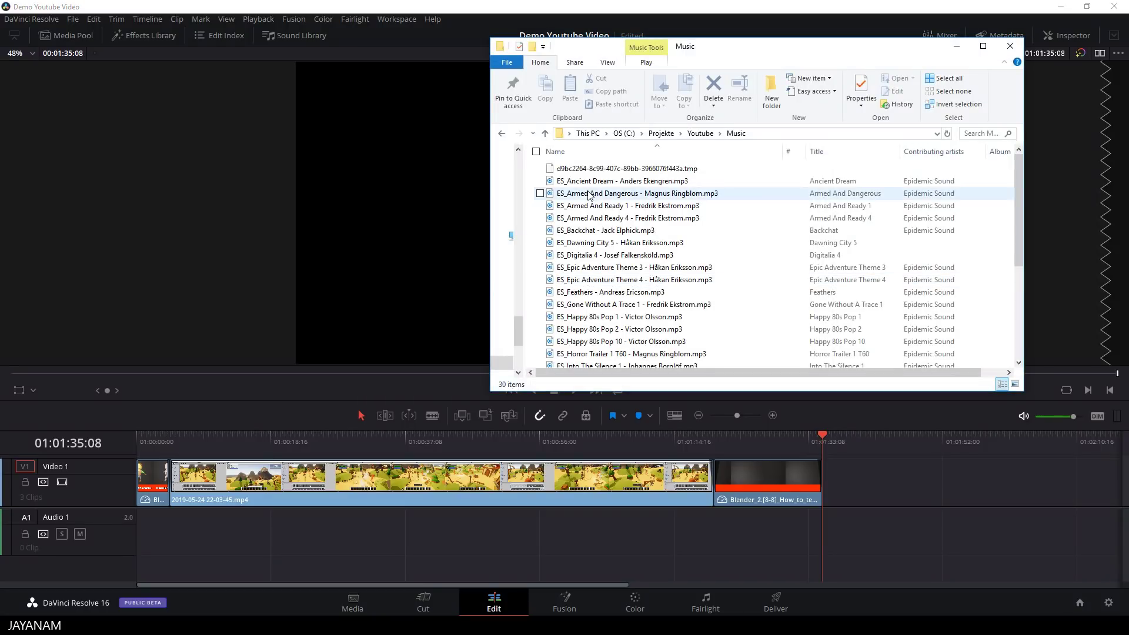
{"action": "left_click_drag", "start_coordinate": [585, 197], "coordinate": [146, 535]}
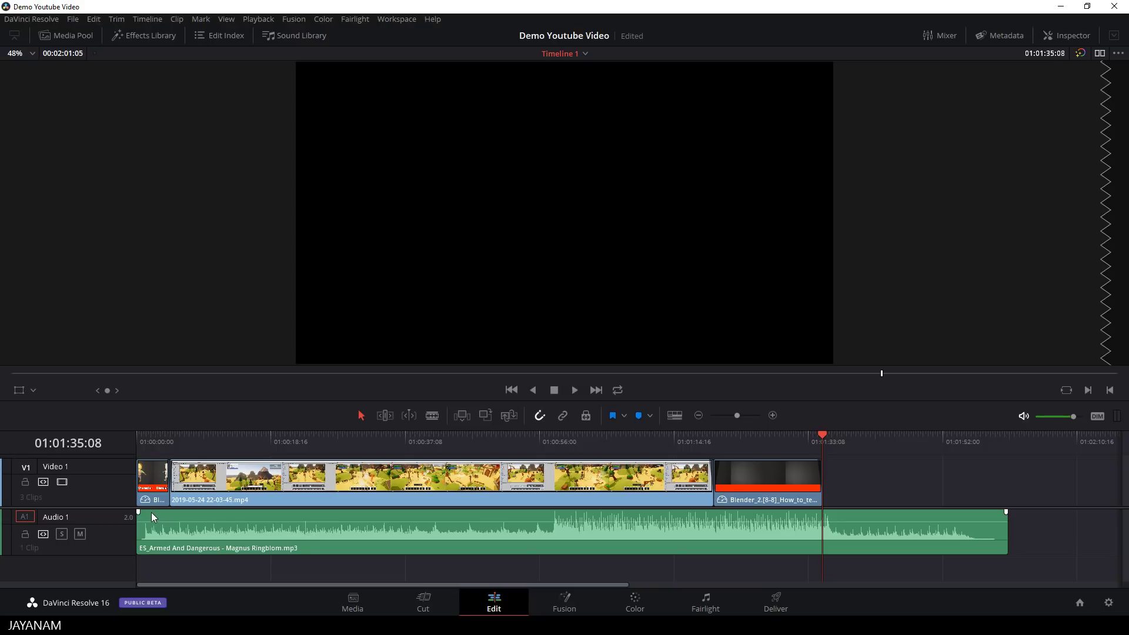
{"action": "scroll", "coordinate": [154, 517], "scroll_direction": "down", "scroll_amount": 3}
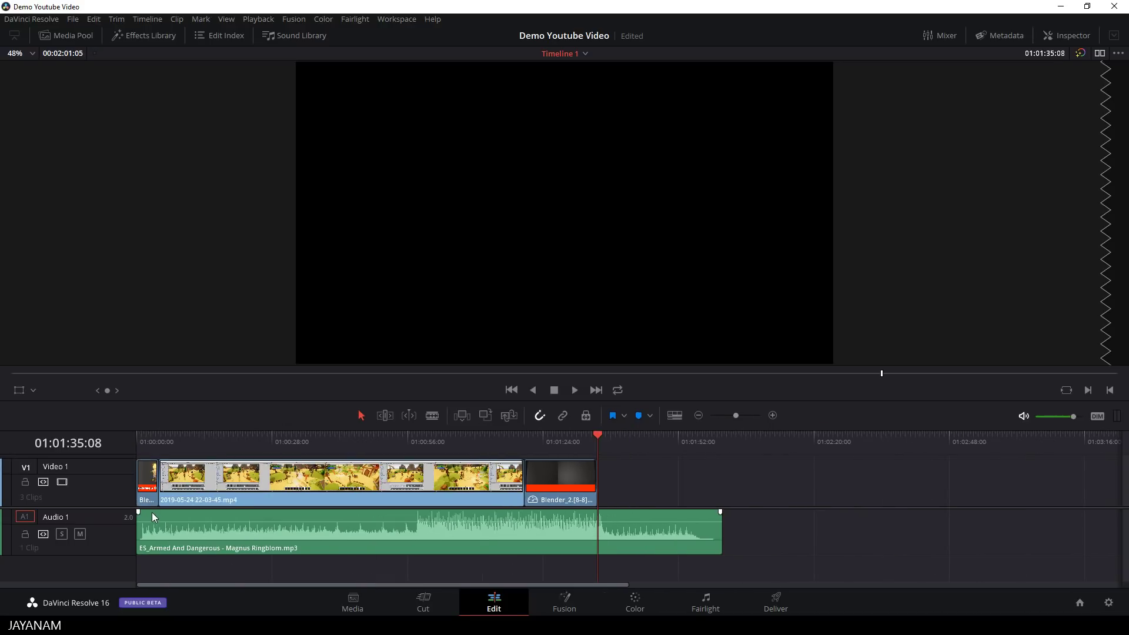
{"action": "left_click_drag", "start_coordinate": [156, 436], "coordinate": [125, 437]}
- Blade the music clip on Audio 1 a few frames into the opening title
{"action": "scroll", "coordinate": [157, 457], "scroll_direction": "up", "scroll_amount": 5}
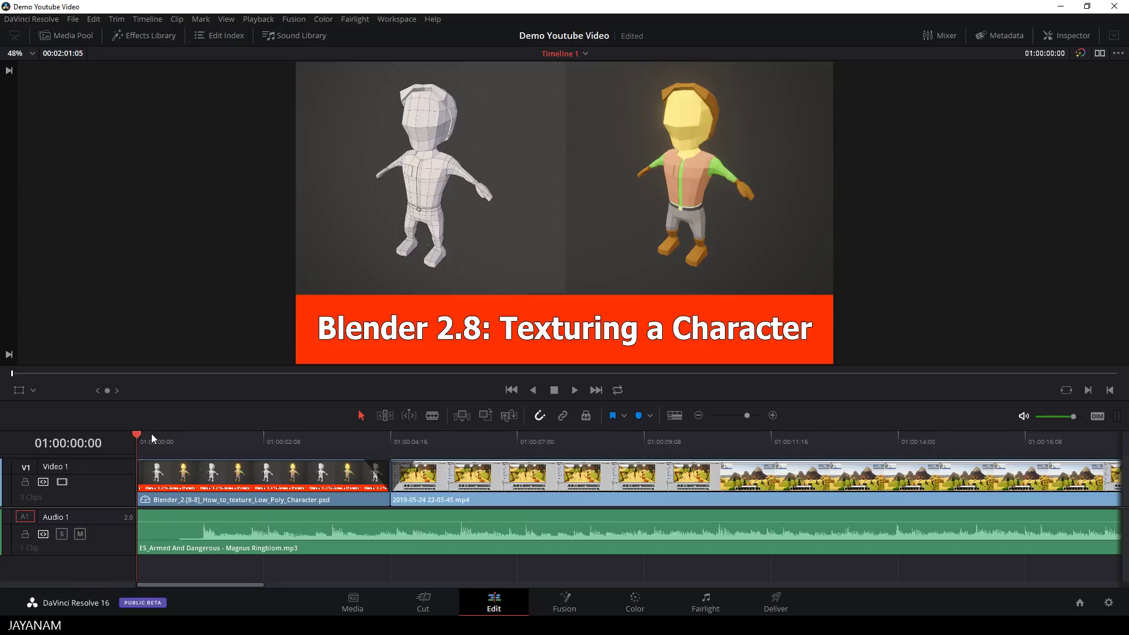
{"action": "left_click_drag", "start_coordinate": [151, 437], "coordinate": [189, 437]}
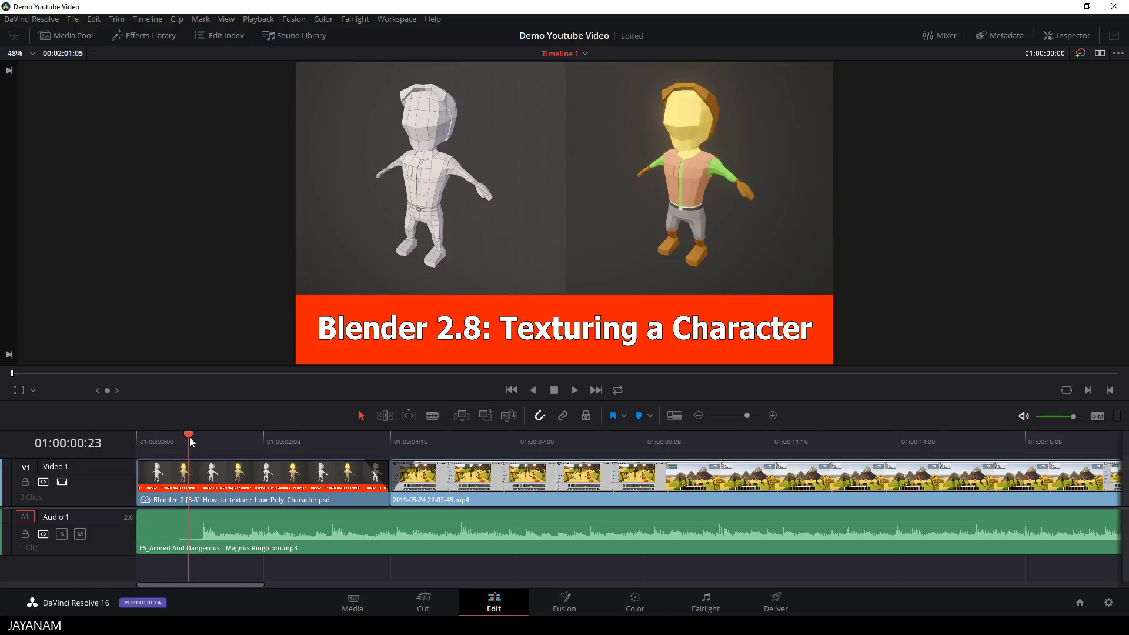
{"action": "left_click", "coordinate": [207, 513]}
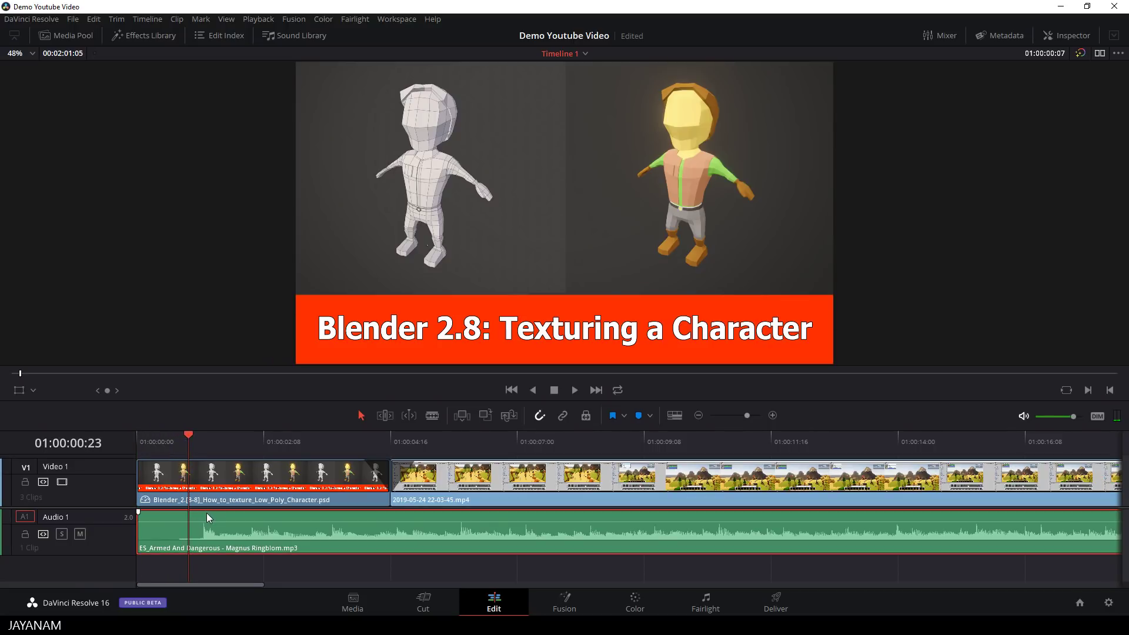
{"action": "left_click", "coordinate": [433, 417]}
{"action": "left_click", "coordinate": [188, 528]}
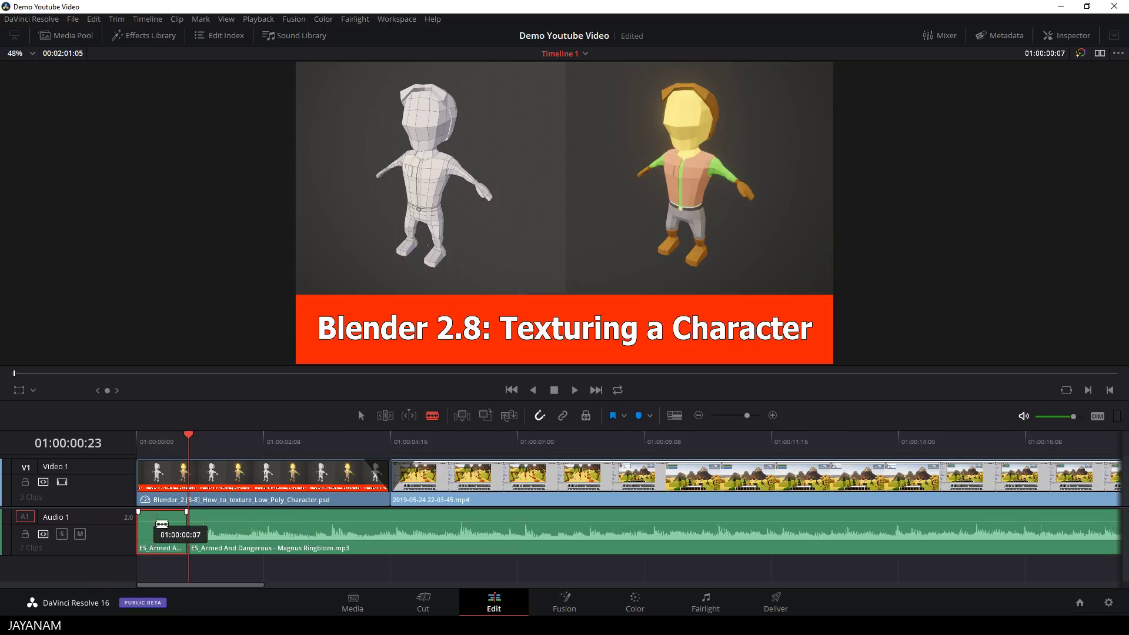
- Delete the short first music piece and slide the remaining clip to the timeline start
{"action": "right_click", "coordinate": [157, 522]}
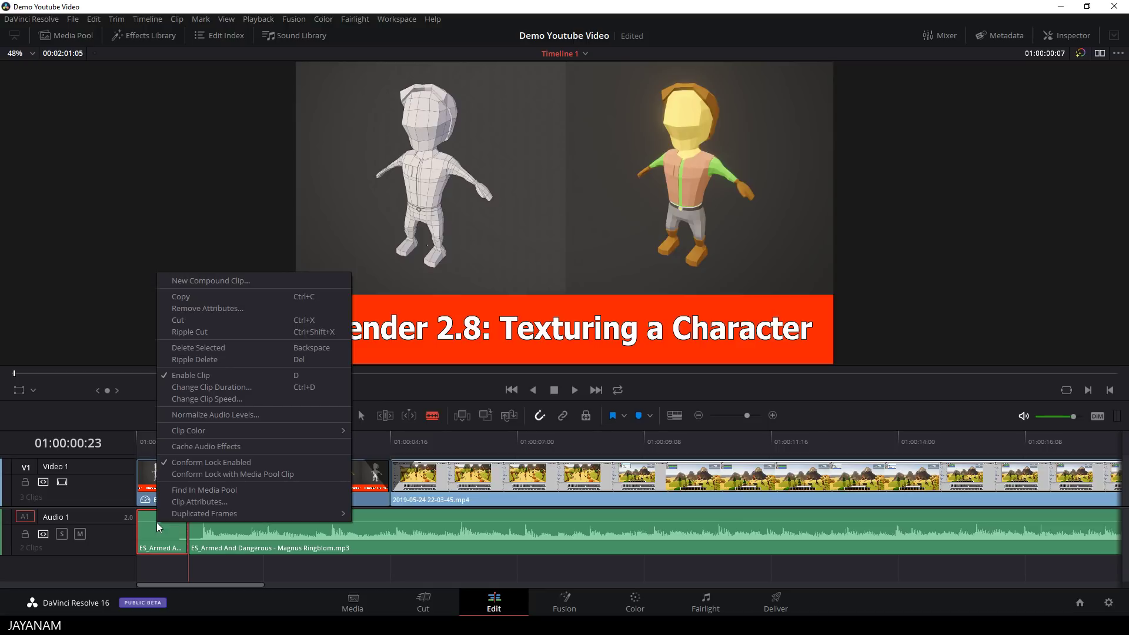
{"action": "left_click", "coordinate": [252, 348]}
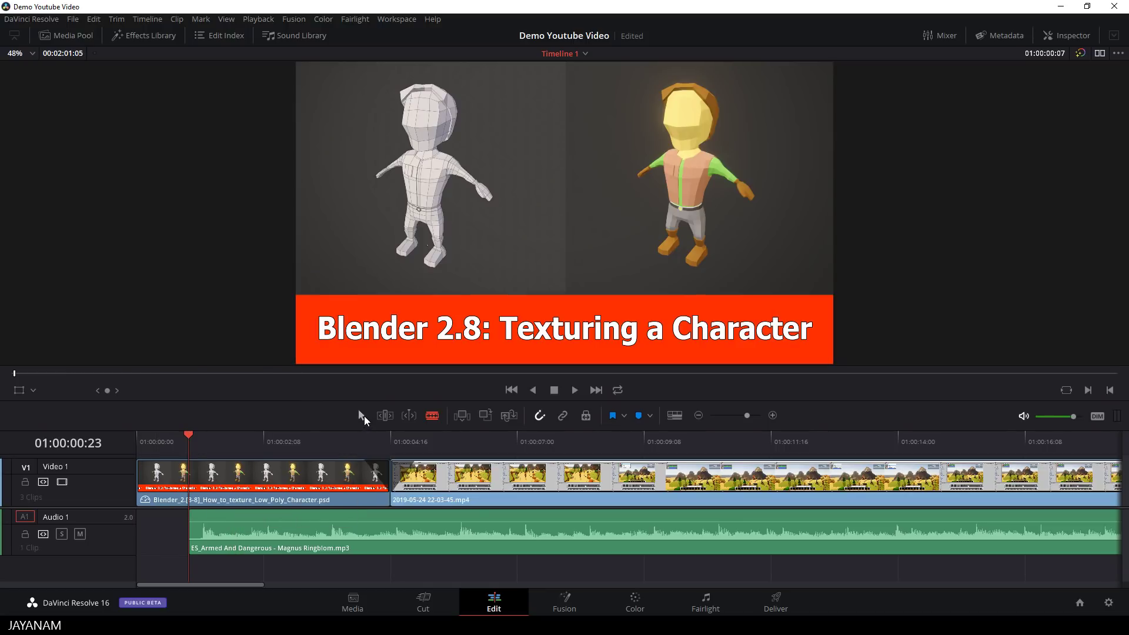
{"action": "left_click", "coordinate": [362, 415]}
{"action": "left_click_drag", "start_coordinate": [245, 516], "coordinate": [188, 524]}
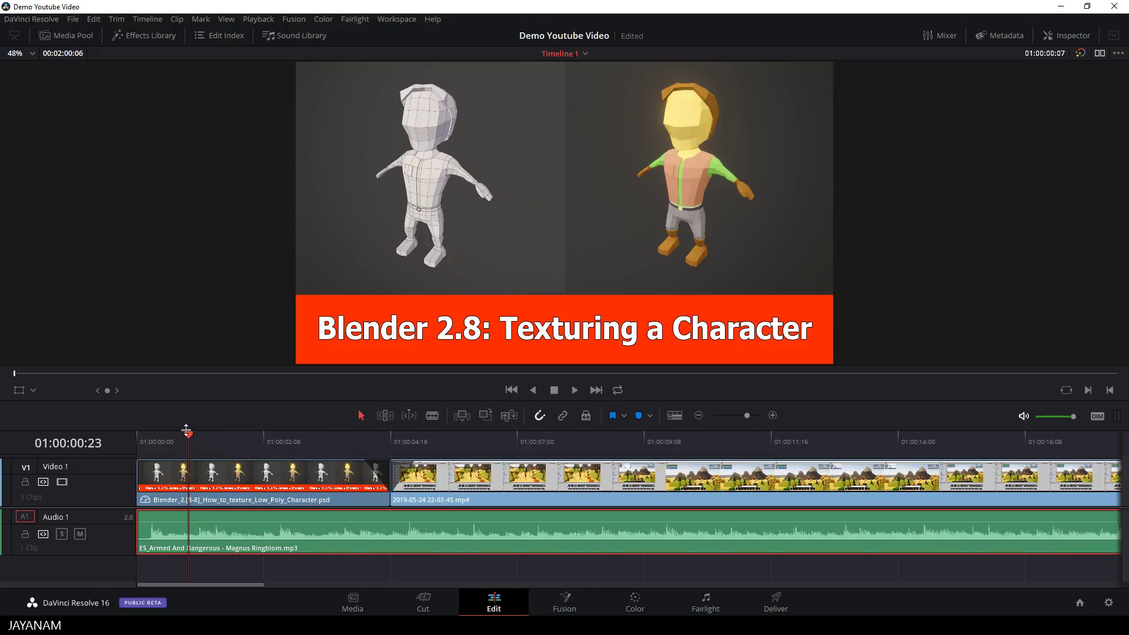
- Play the edit from the start, then pull the music clip's volume line down
{"action": "left_click_drag", "start_coordinate": [186, 439], "coordinate": [140, 439]}
{"action": "left_click", "coordinate": [574, 394]}
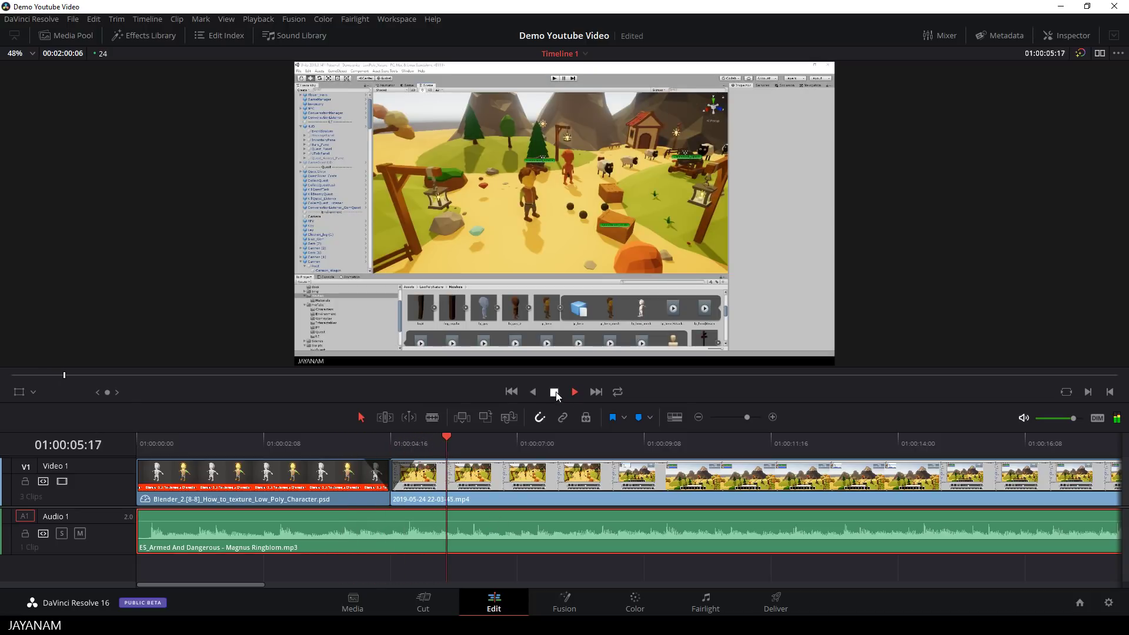
{"action": "left_click", "coordinate": [555, 393]}
{"action": "left_click_drag", "start_coordinate": [468, 519], "coordinate": [472, 534]}
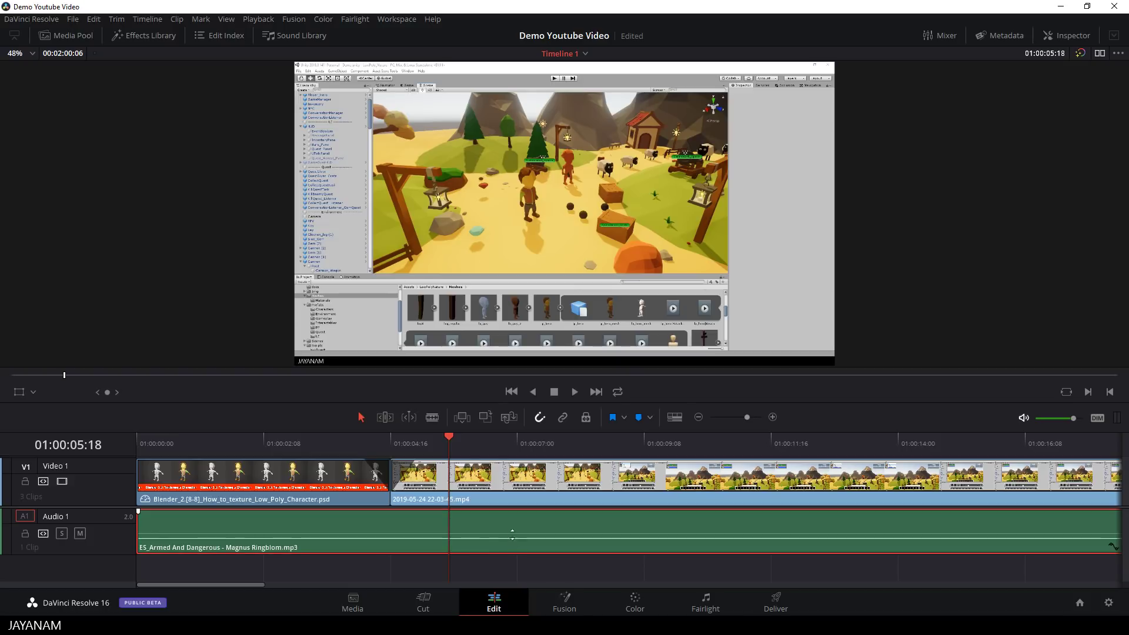
- Replay from the start to check the music level and raise it slightly
{"action": "left_click_drag", "start_coordinate": [451, 438], "coordinate": [133, 446]}
{"action": "left_click", "coordinate": [574, 392]}
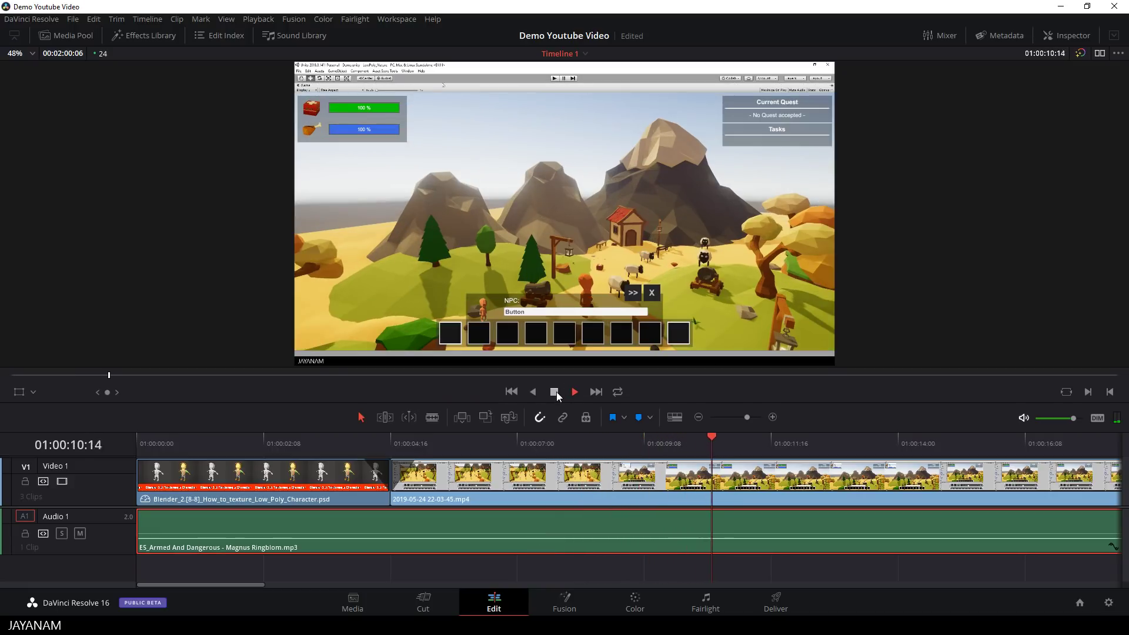
{"action": "left_click", "coordinate": [556, 392]}
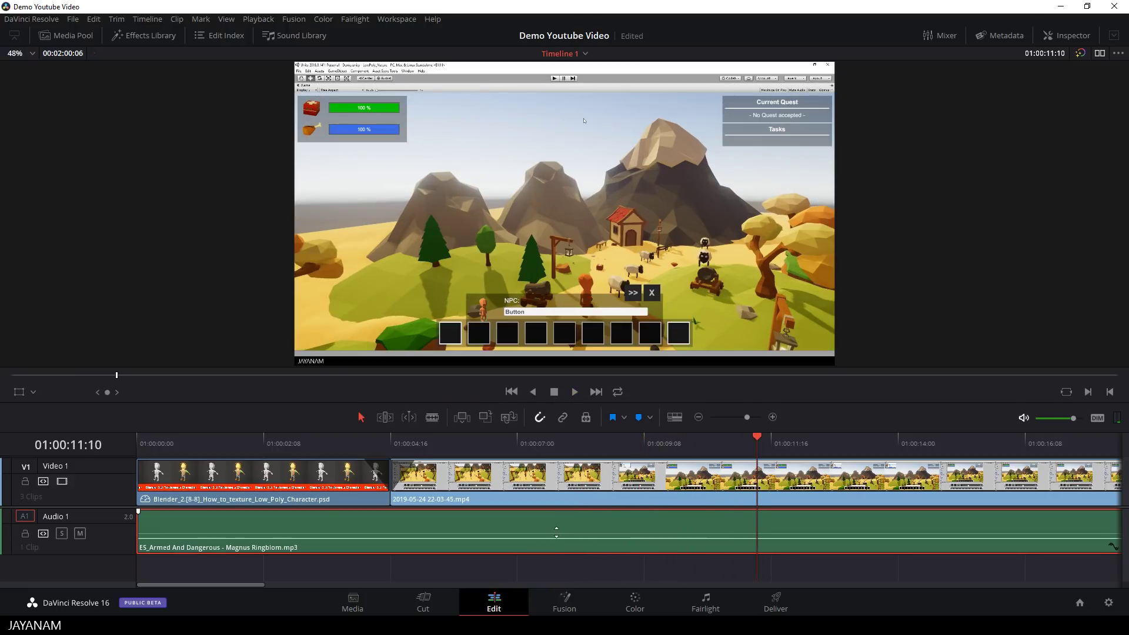
{"action": "mouse_move", "coordinate": [558, 531]}
{"action": "left_mouse_down"}
{"action": "mouse_move", "coordinate": [561, 459]}
{"action": "mouse_move", "coordinate": [562, 527]}
{"action": "left_mouse_up"}
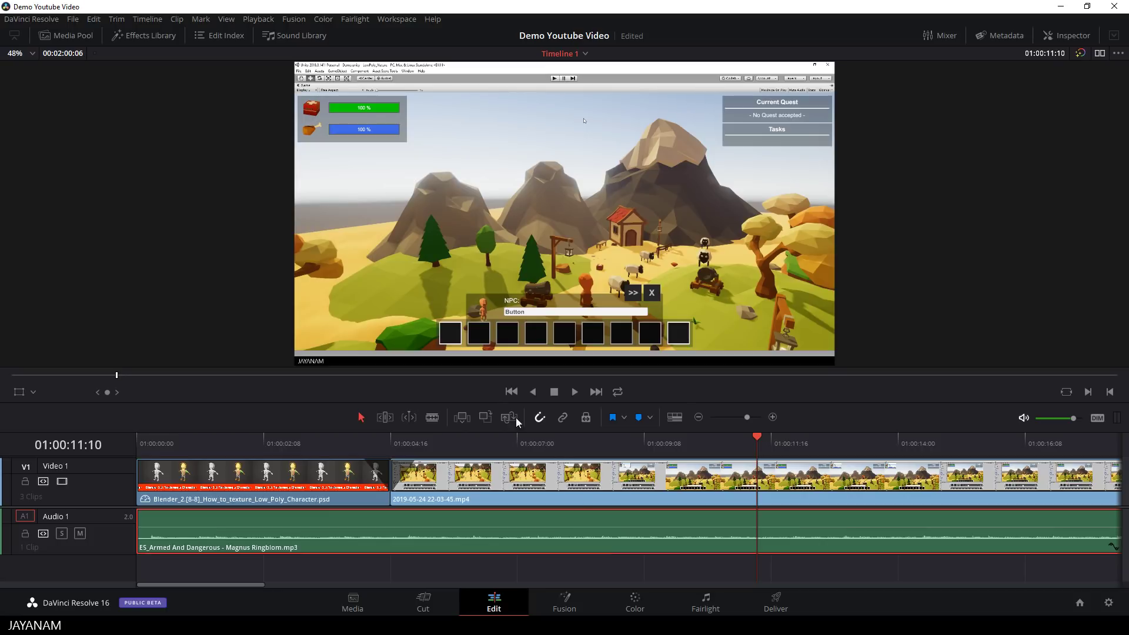
- Listen again from 01:00:06:10, lower the music once more, and shorten the Audio 1 track
{"action": "left_click", "coordinate": [486, 445]}
{"action": "left_click", "coordinate": [572, 393]}
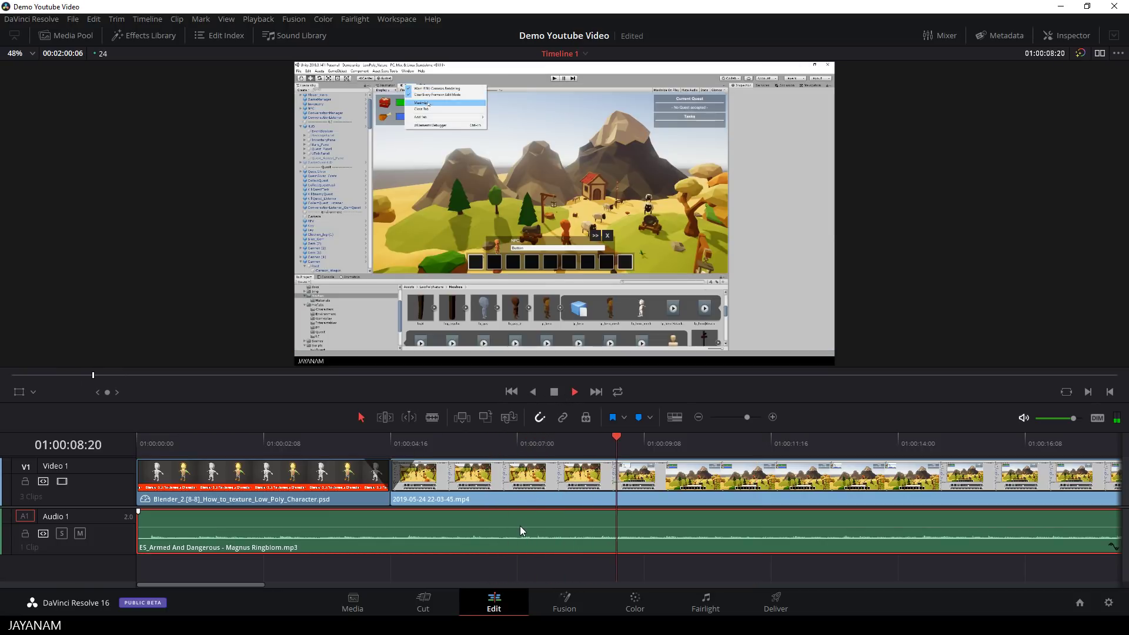
{"action": "left_click", "coordinate": [554, 392]}
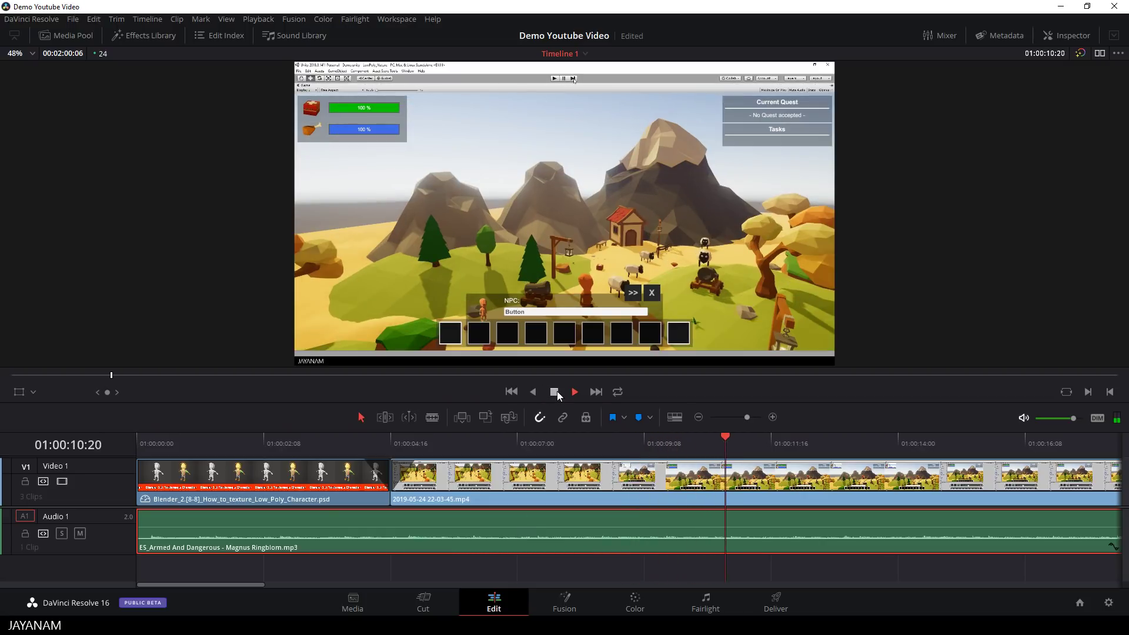
{"action": "left_click_drag", "start_coordinate": [541, 525], "coordinate": [541, 534]}
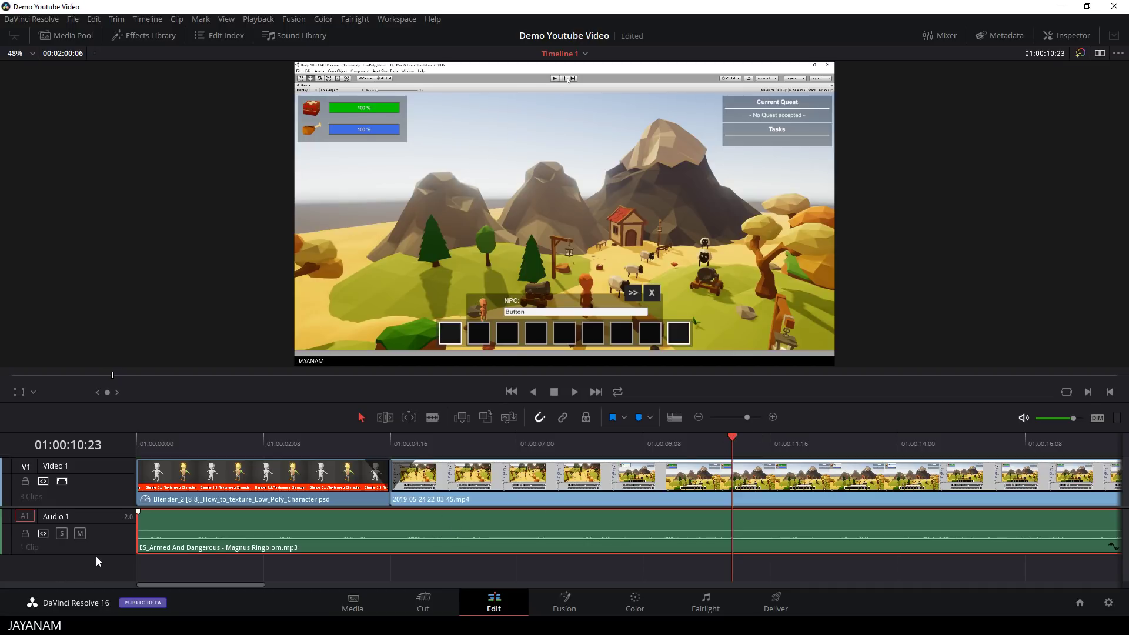
{"action": "left_click_drag", "start_coordinate": [97, 554], "coordinate": [97, 543]}
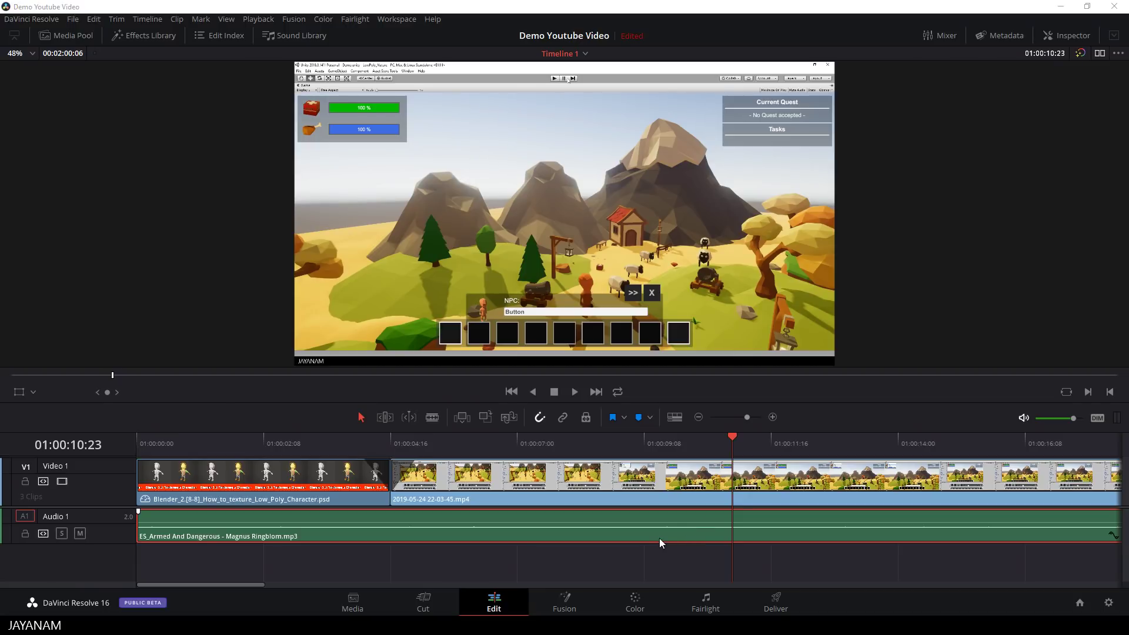
- Cut the music at 01:01:35:08 where the video ends and delete the tail beyond it
{"action": "scroll", "coordinate": [658, 538], "scroll_direction": "down", "scroll_amount": 8}
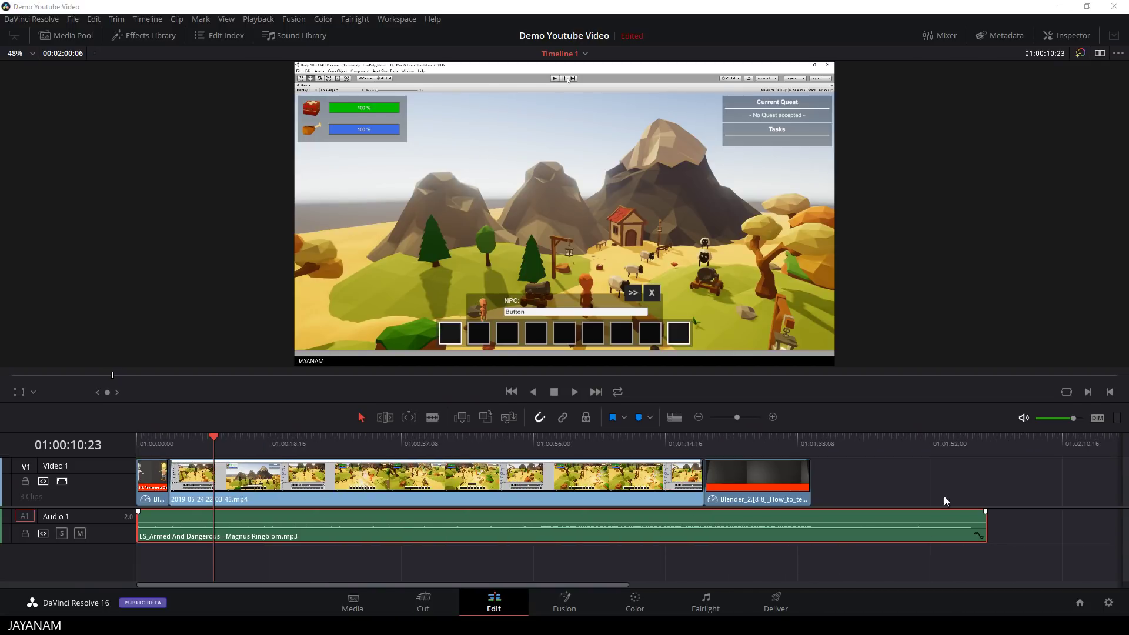
{"action": "left_click", "coordinate": [811, 438]}
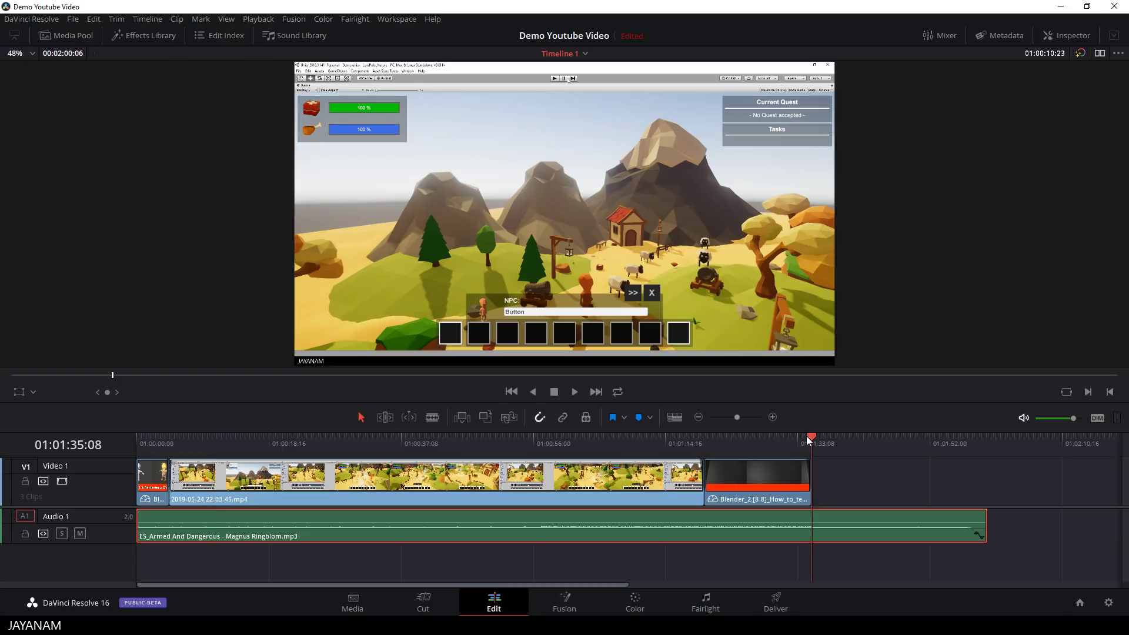
{"action": "key", "text": "b"}
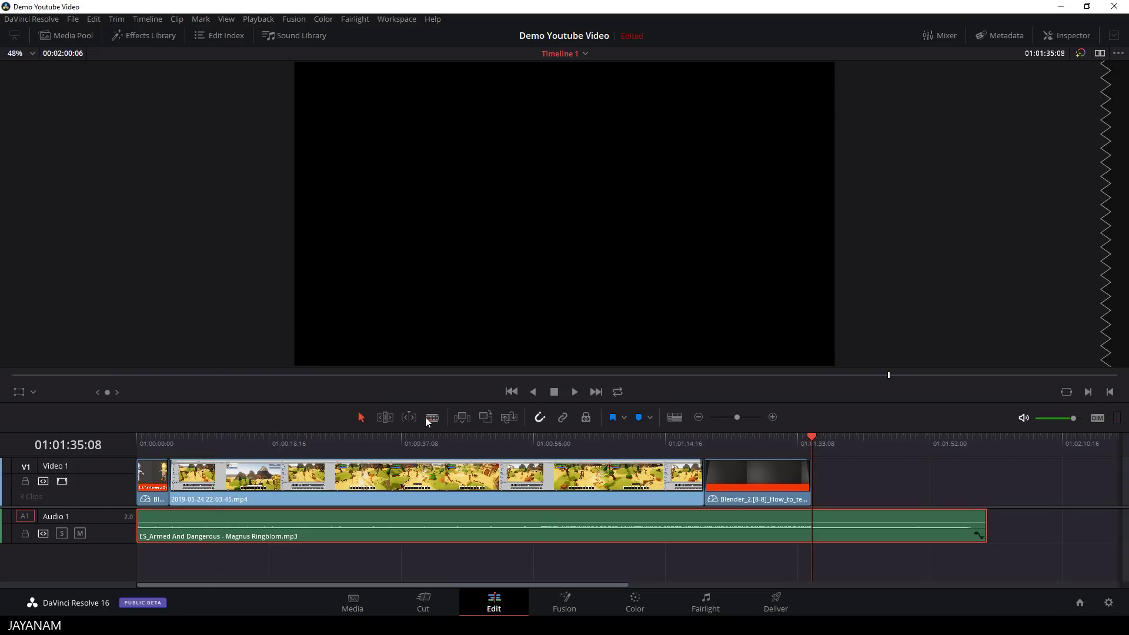
{"action": "left_click", "coordinate": [812, 532]}
{"action": "right_click", "coordinate": [856, 528]}
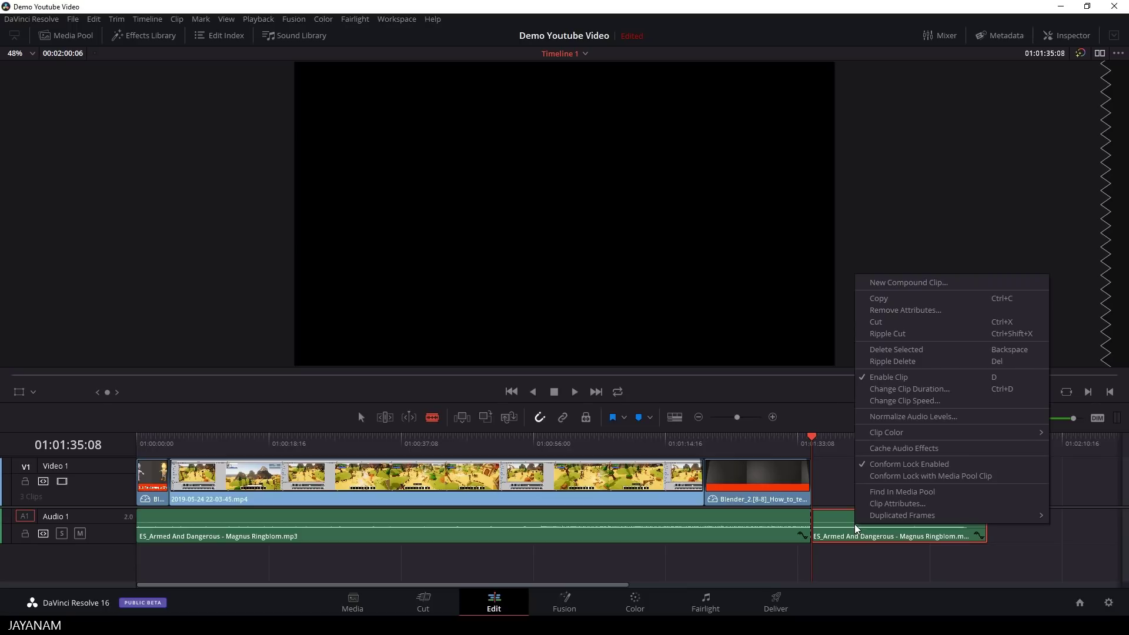
{"action": "key", "text": "BackSpace"}
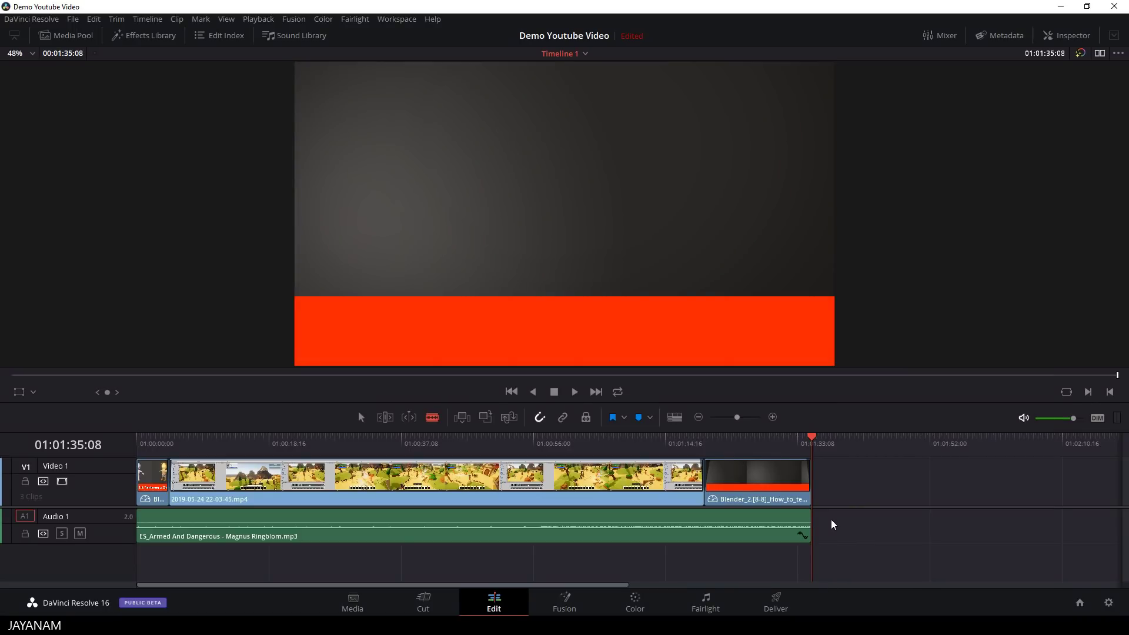
- Shorten the Audio 1 track and return the playhead to the timeline start
{"action": "mouse_move", "coordinate": [810, 511]}
{"action": "left_click_drag", "start_coordinate": [810, 512], "coordinate": [810, 512]}
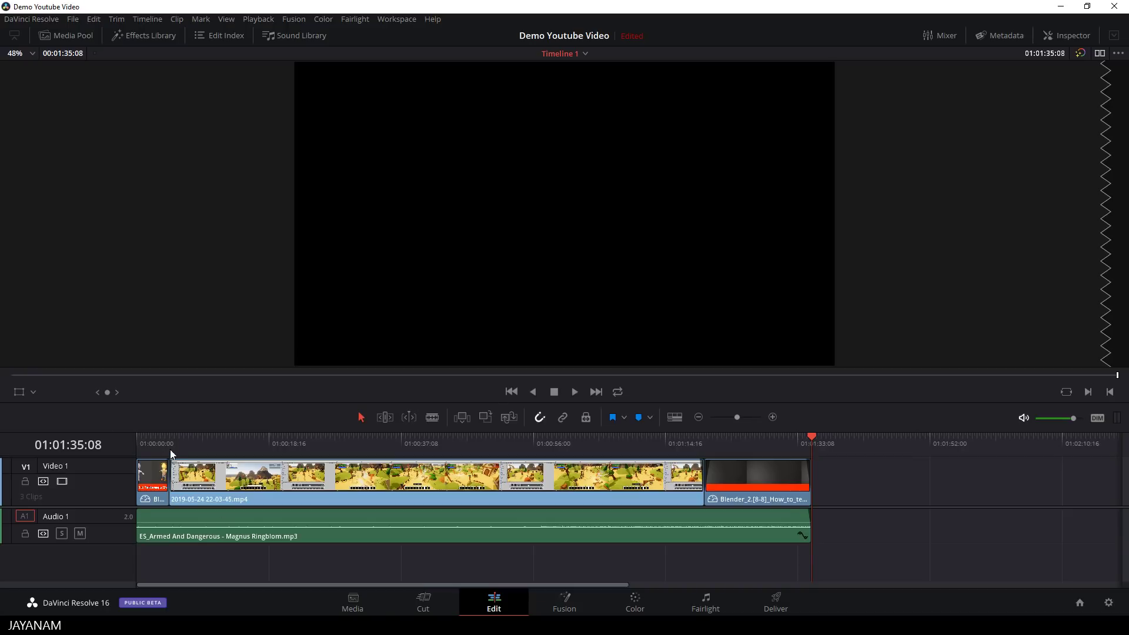
{"action": "left_click_drag", "start_coordinate": [97, 545], "coordinate": [97, 536]}
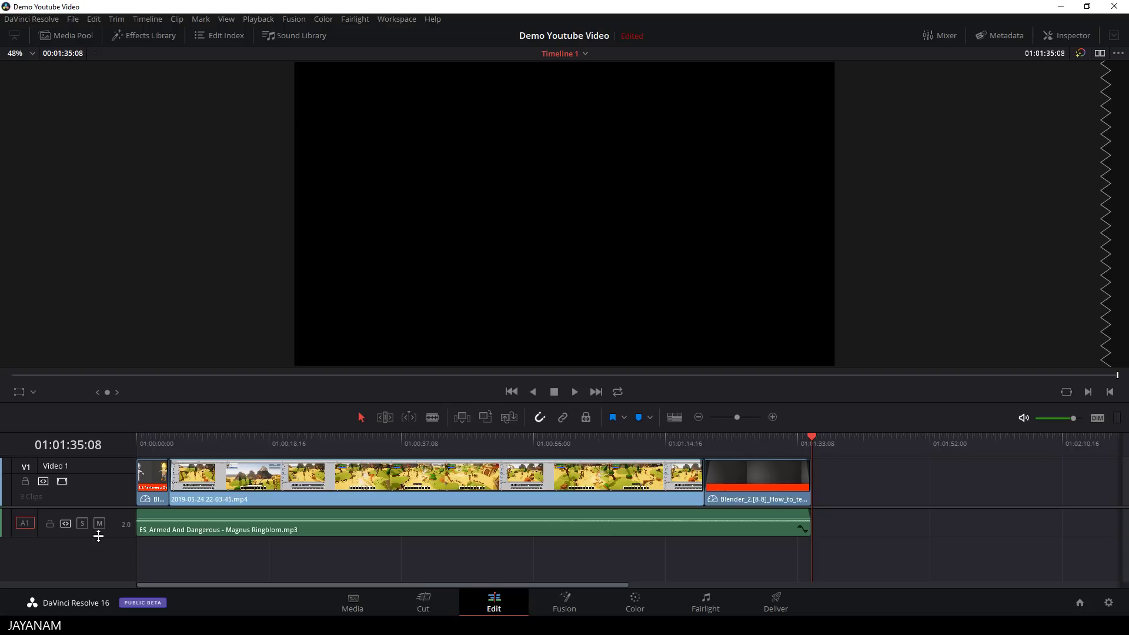
{"action": "left_click", "coordinate": [134, 439]}
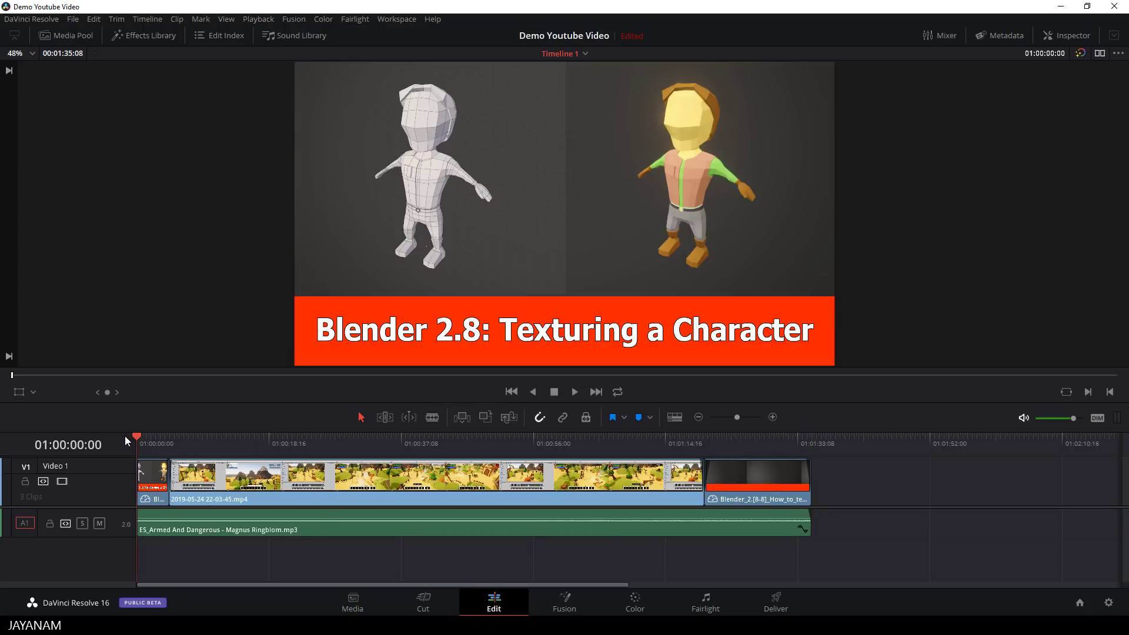
- On the Fairlight page, add a new stereo Audio 2 track
{"action": "left_click", "coordinate": [712, 609]}
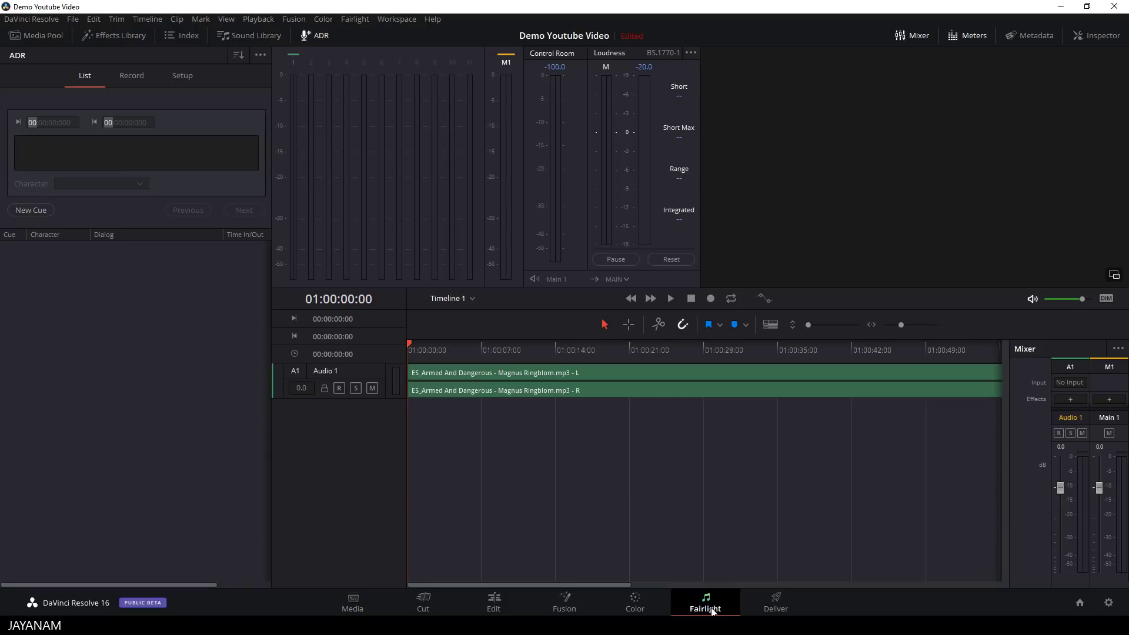
{"action": "right_click", "coordinate": [337, 424]}
{"action": "mouse_move", "coordinate": [357, 437]}
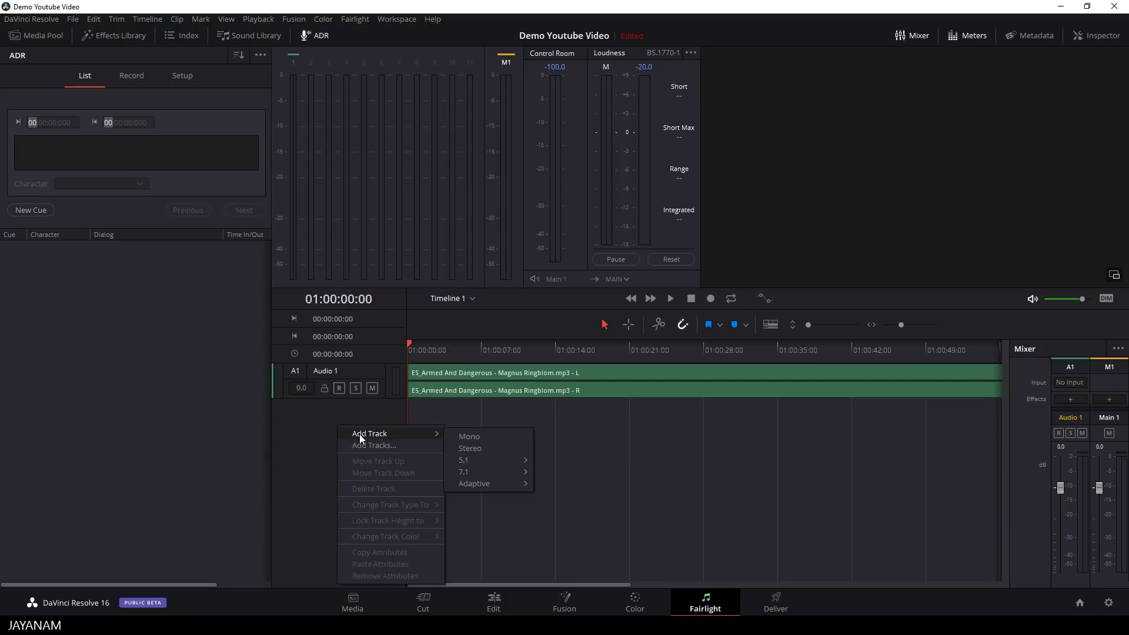
{"action": "left_click", "coordinate": [495, 450]}
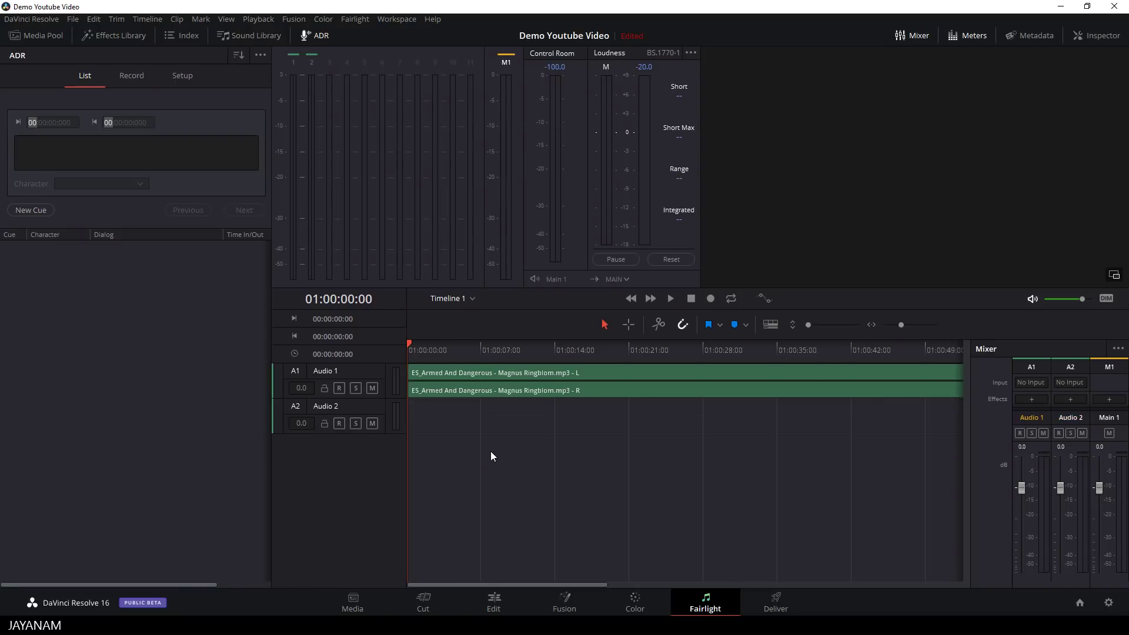
- Patch the second microphone input into Audio 2 and close the patching window
{"action": "left_click", "coordinate": [1067, 384]}
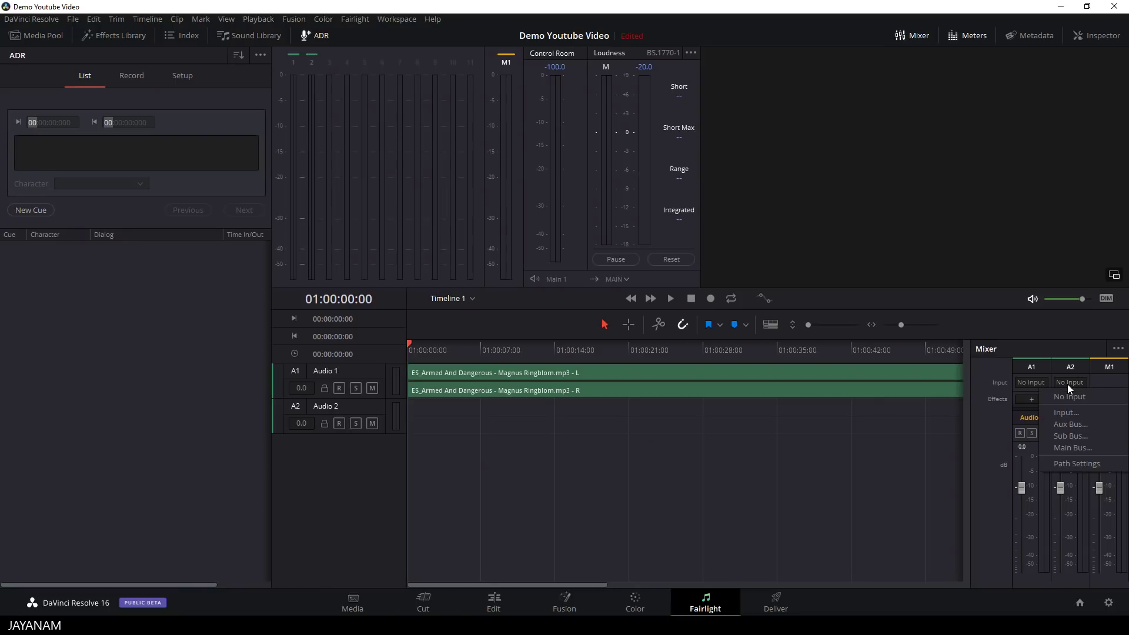
{"action": "left_click", "coordinate": [1062, 414]}
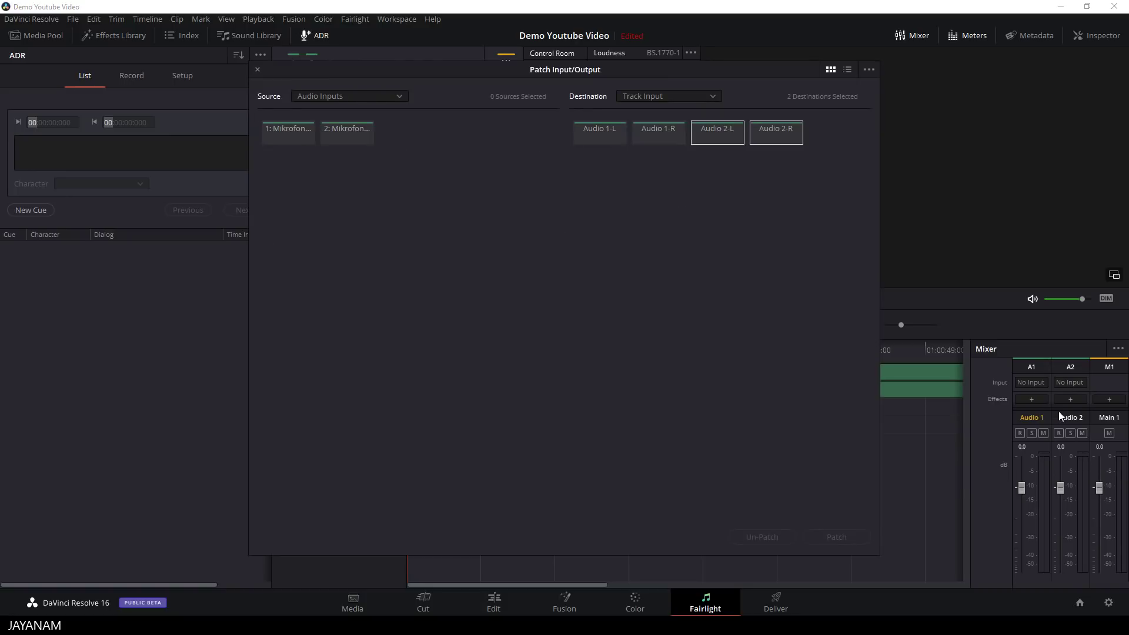
{"action": "left_click", "coordinate": [338, 139]}
{"action": "left_click", "coordinate": [841, 537]}
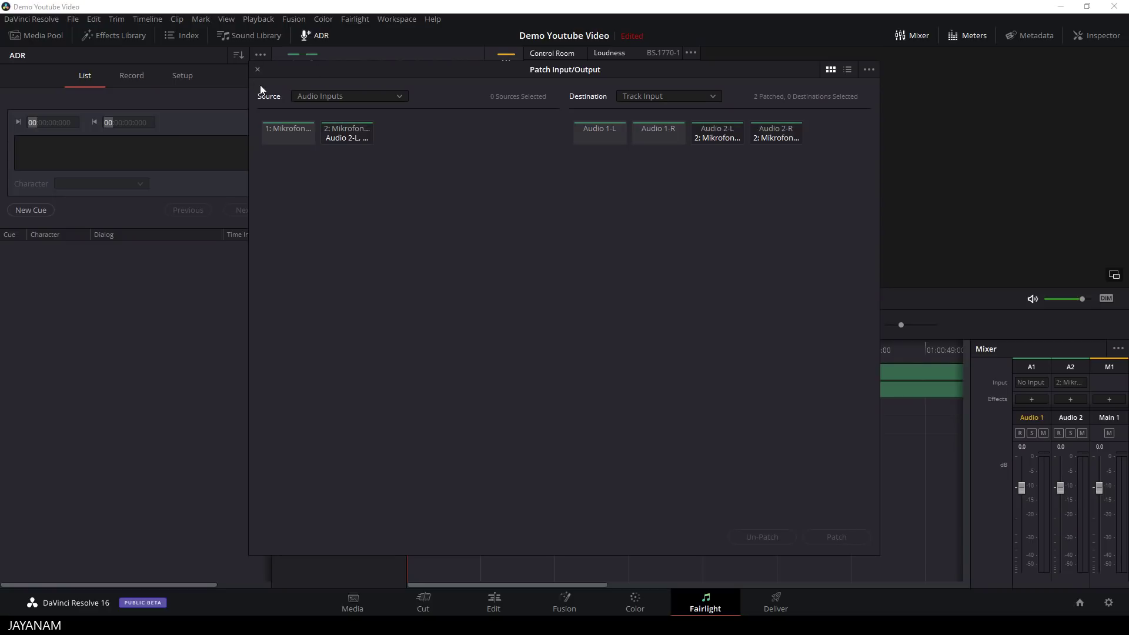
{"action": "left_click", "coordinate": [257, 70]}
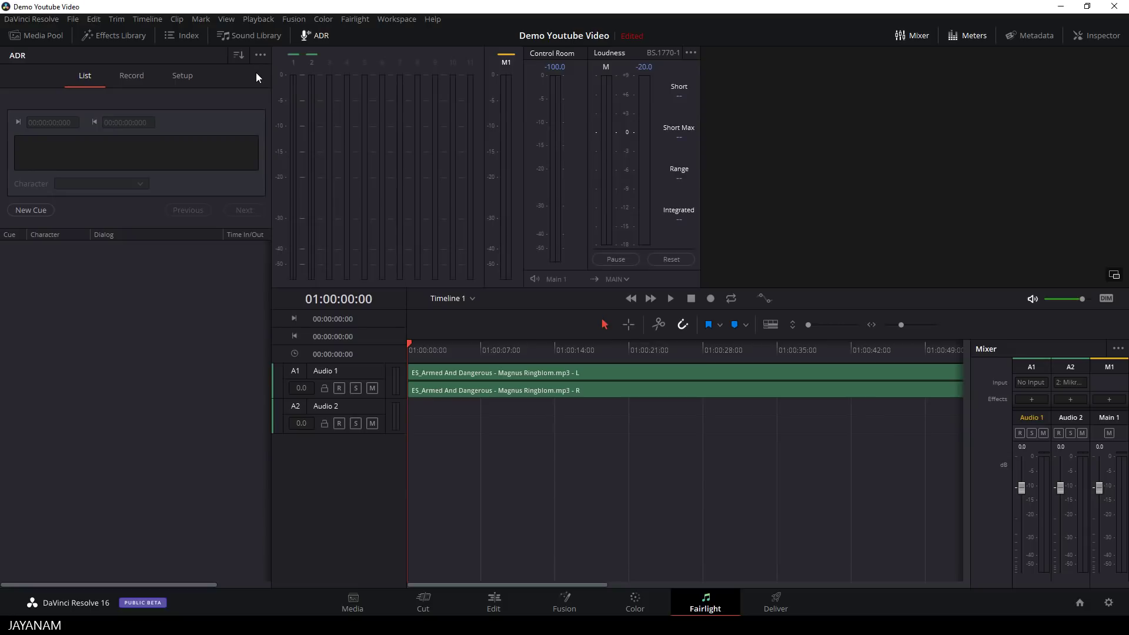
- Make a brief test recording near the start of the timeline
{"action": "key", "text": "space"}
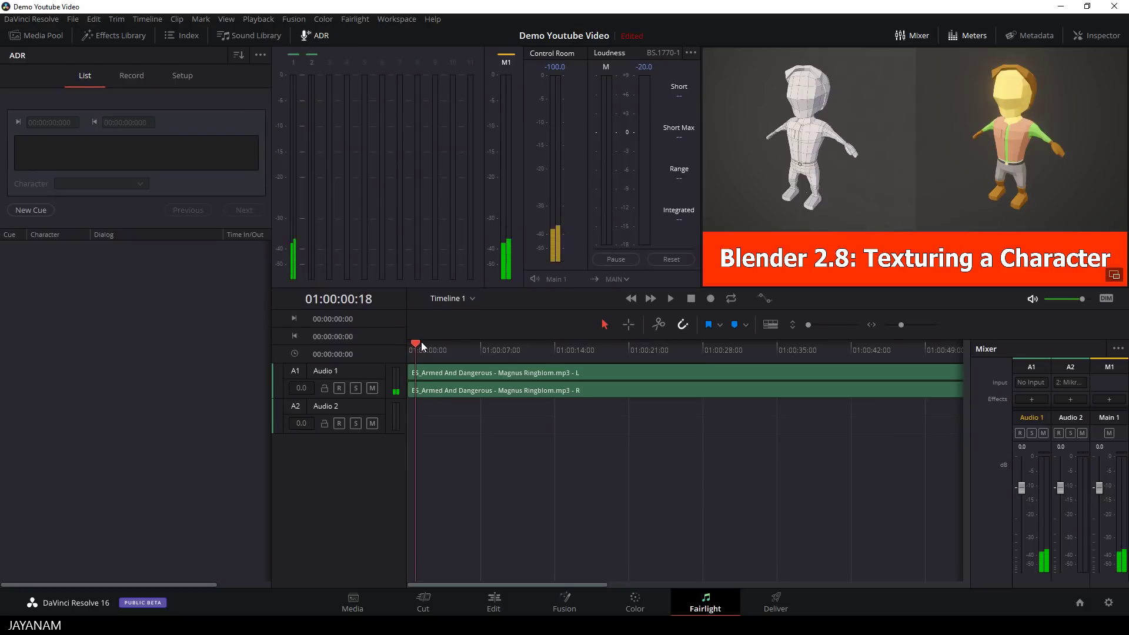
{"action": "left_click_drag", "start_coordinate": [436, 342], "coordinate": [432, 342]}
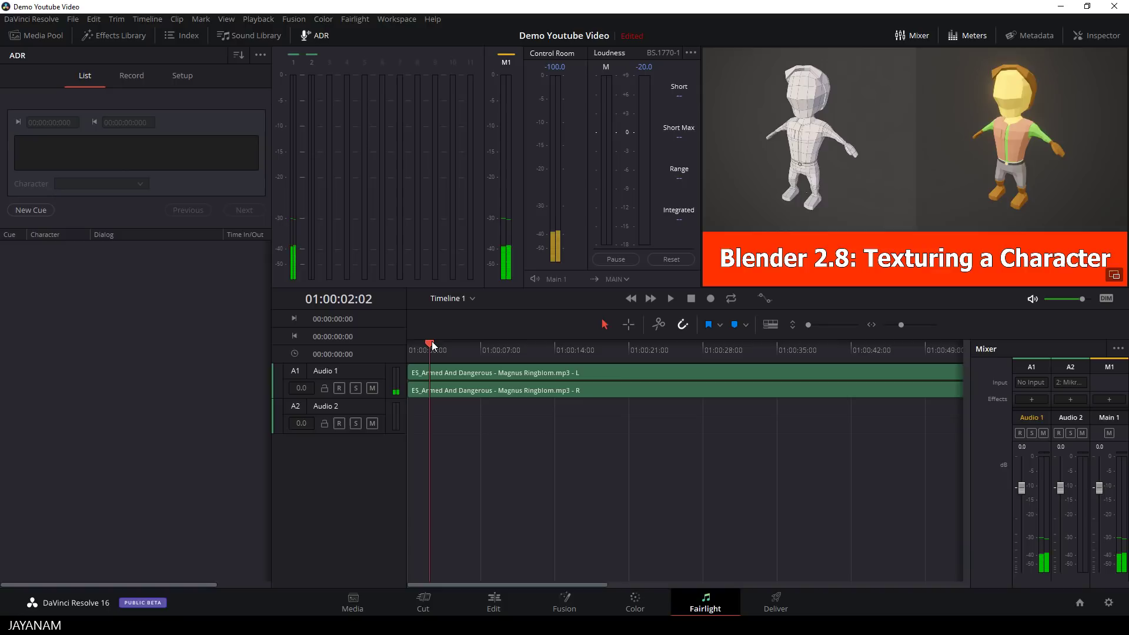
{"action": "left_click", "coordinate": [711, 298]}
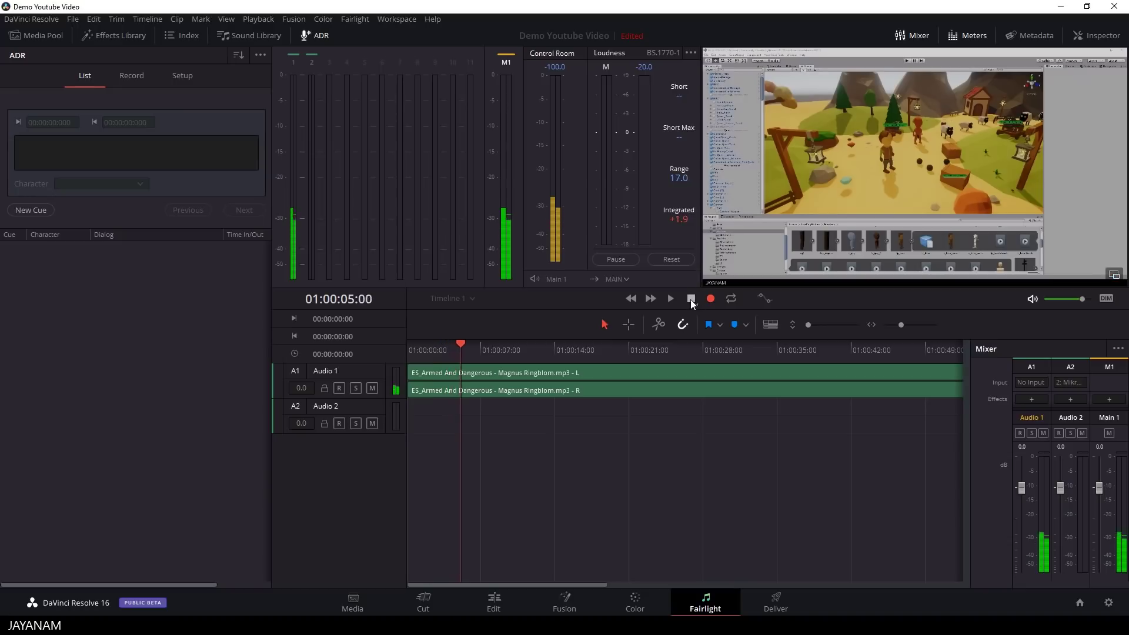
{"action": "left_click", "coordinate": [691, 298]}
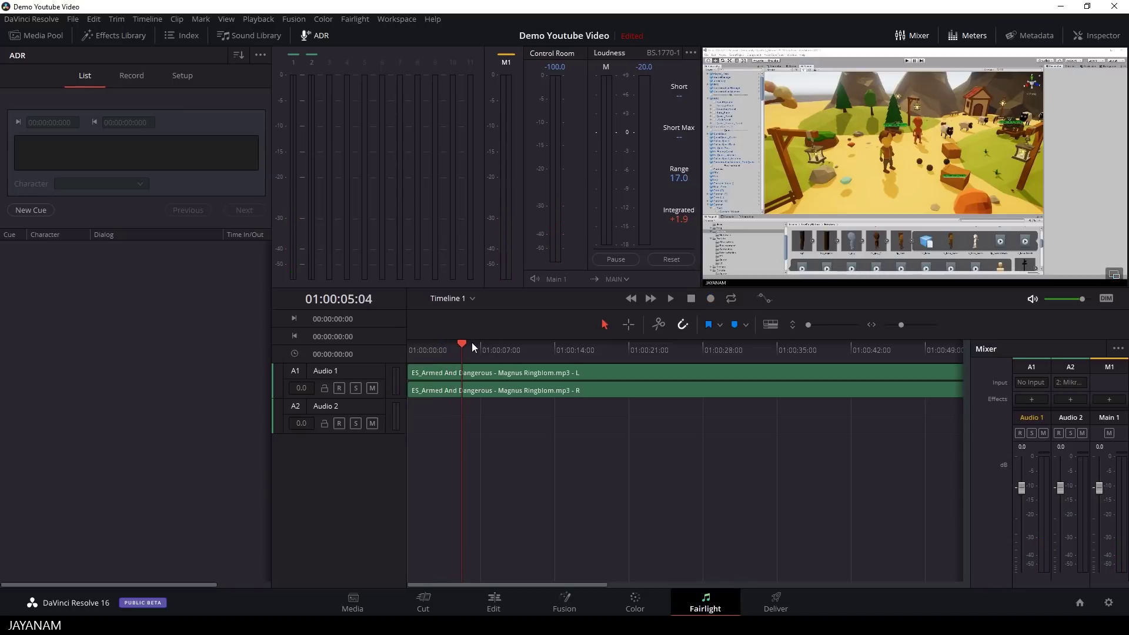
- With Audio 2 armed, record a short voiceover starting at 01:00:02:16
{"action": "left_click_drag", "start_coordinate": [456, 344], "coordinate": [435, 344]}
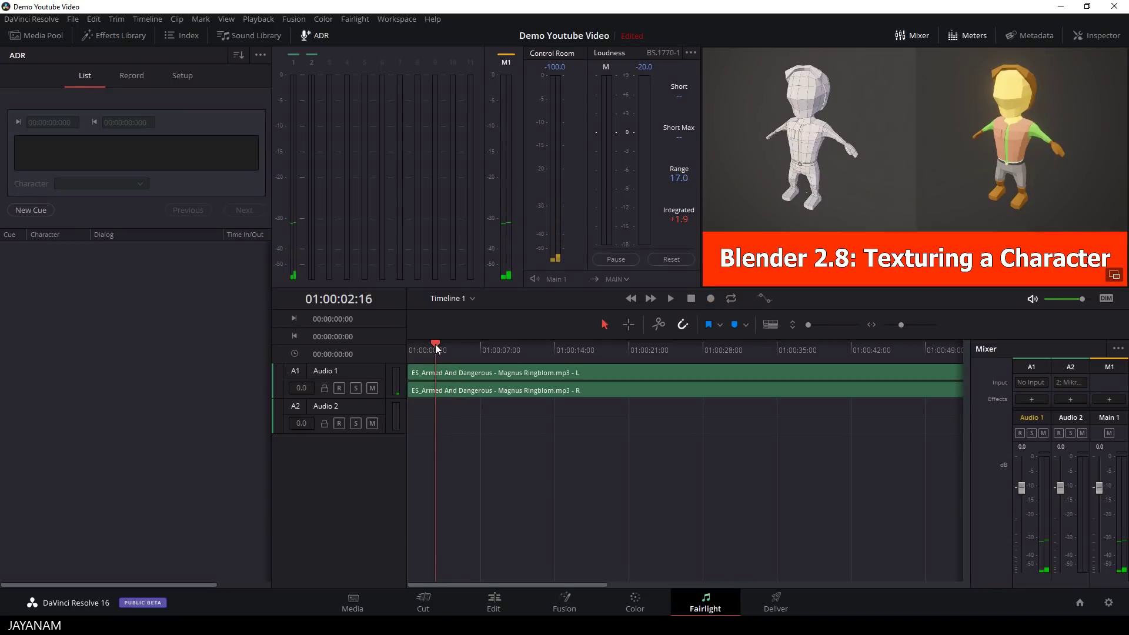
{"action": "left_click", "coordinate": [340, 425]}
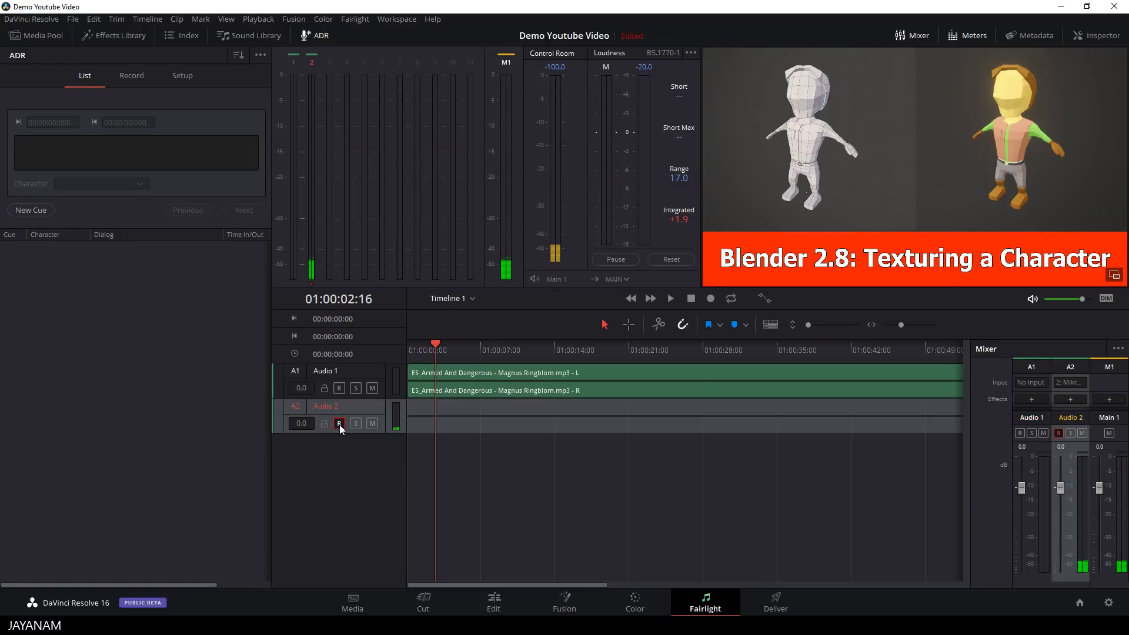
{"action": "left_click", "coordinate": [711, 299]}
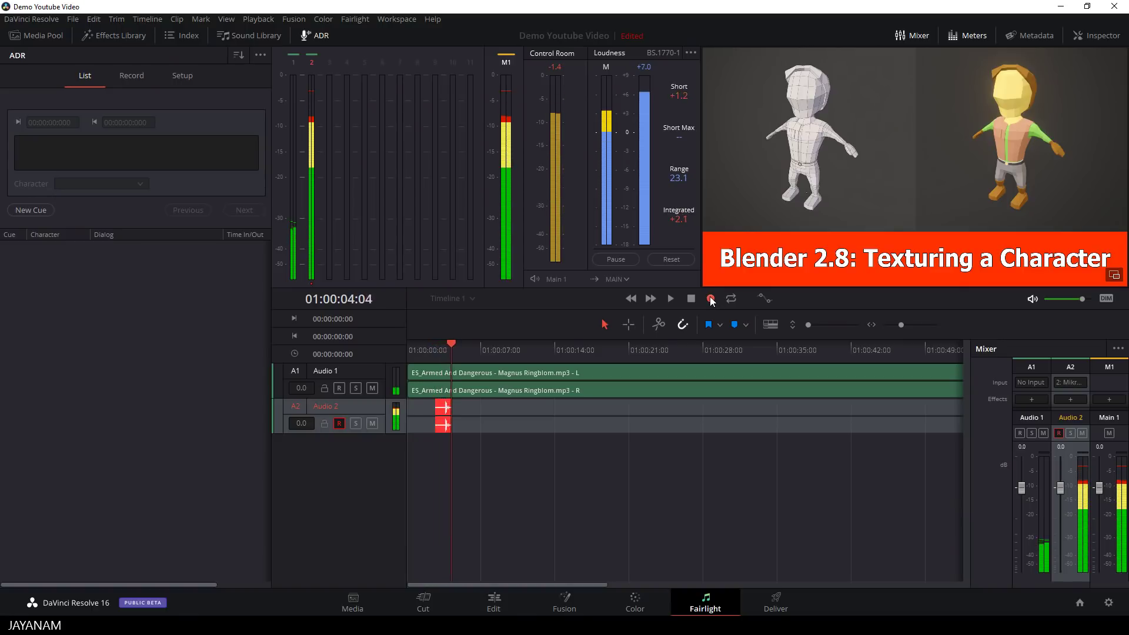
{"action": "left_click", "coordinate": [691, 299]}
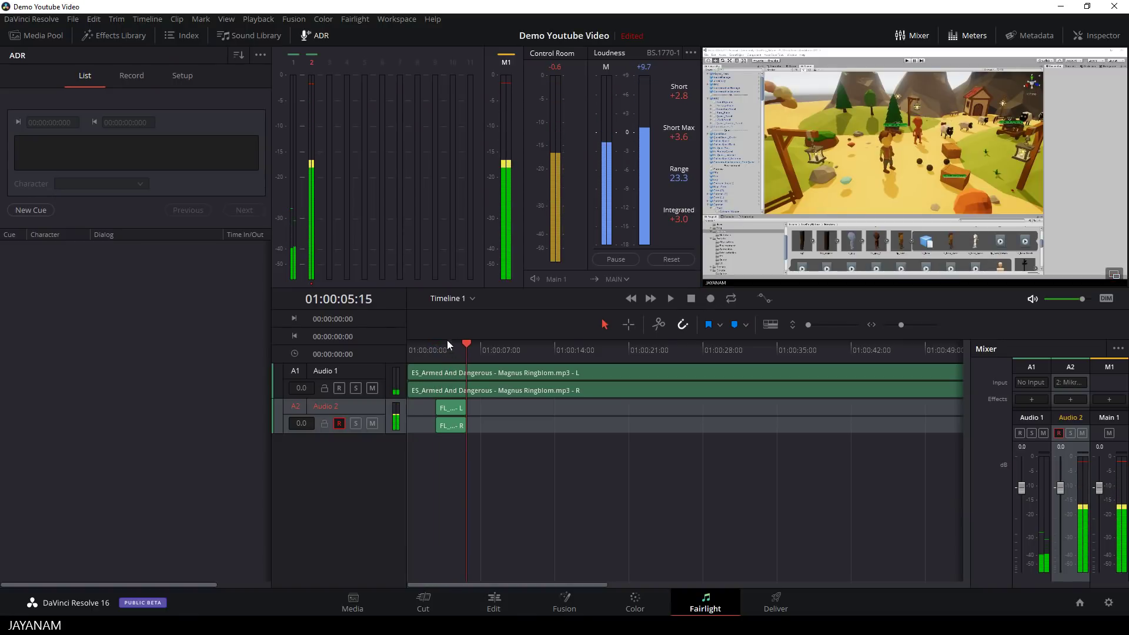
- Play back the recorded voiceover clip from its start
{"action": "left_click", "coordinate": [431, 350]}
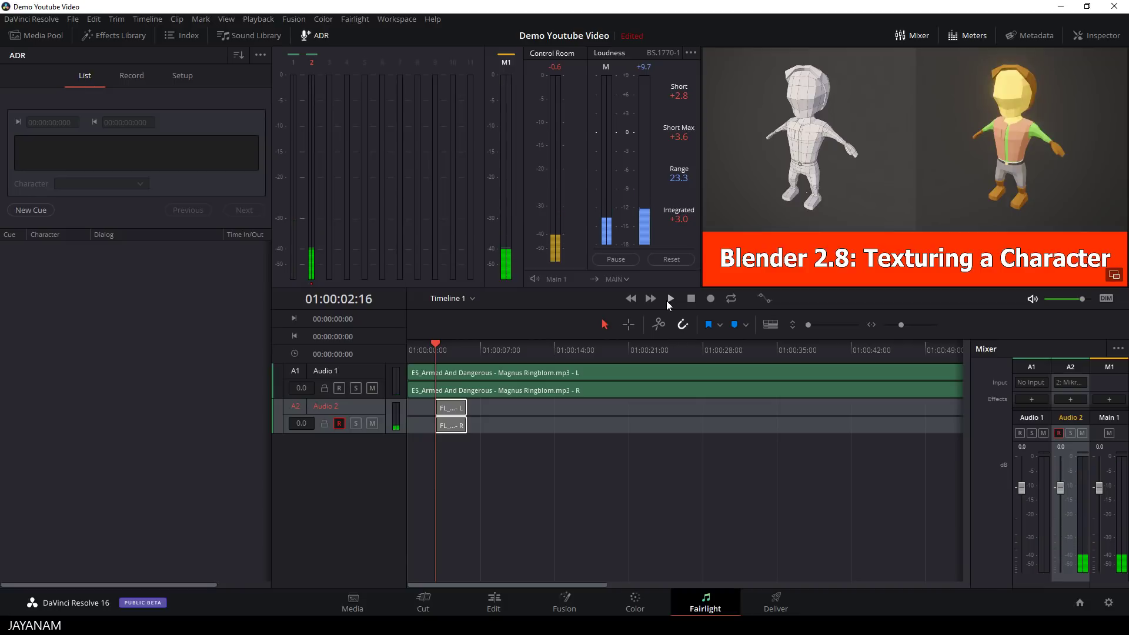
{"action": "left_click", "coordinate": [671, 299]}
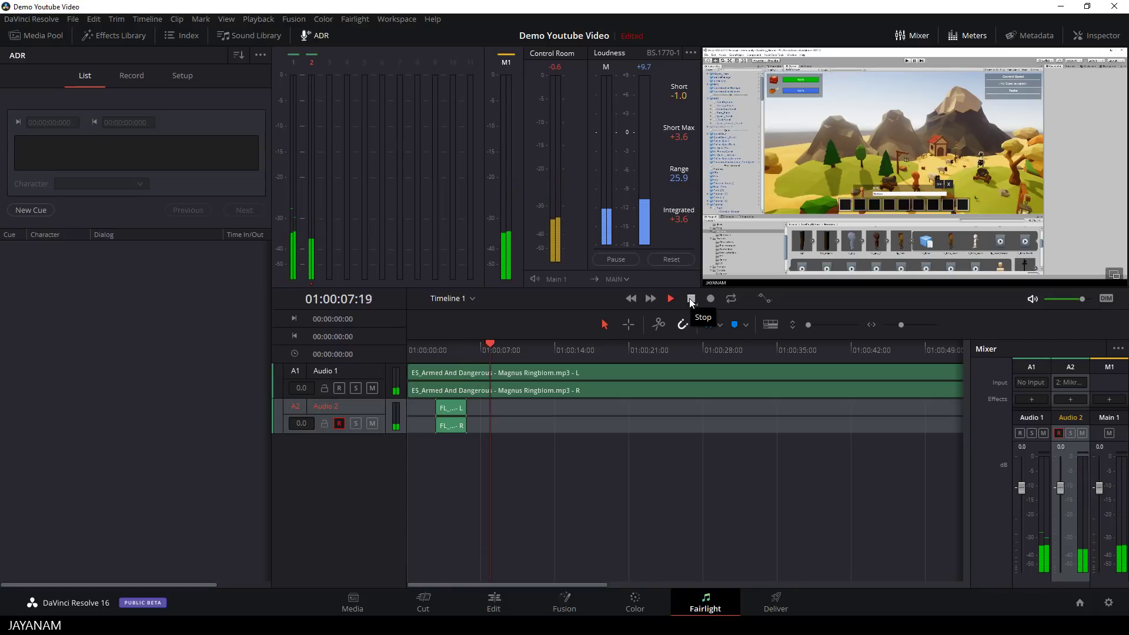
{"action": "left_click", "coordinate": [691, 299]}
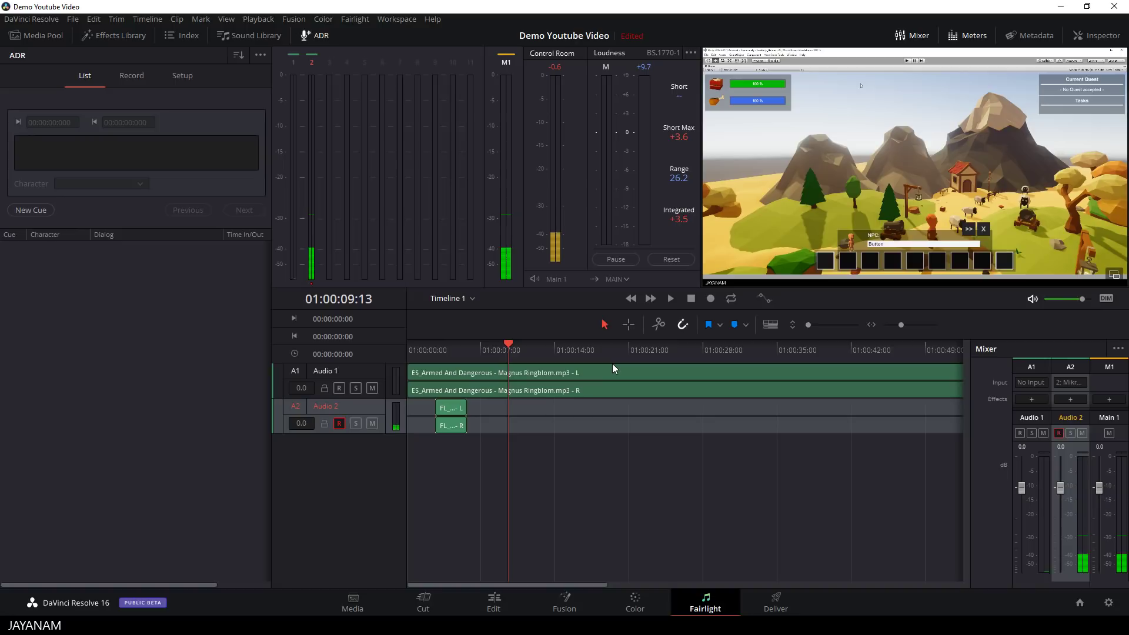
- Return to the Edit page and play the full edit from the beginning to review it
{"action": "left_click", "coordinate": [507, 602]}
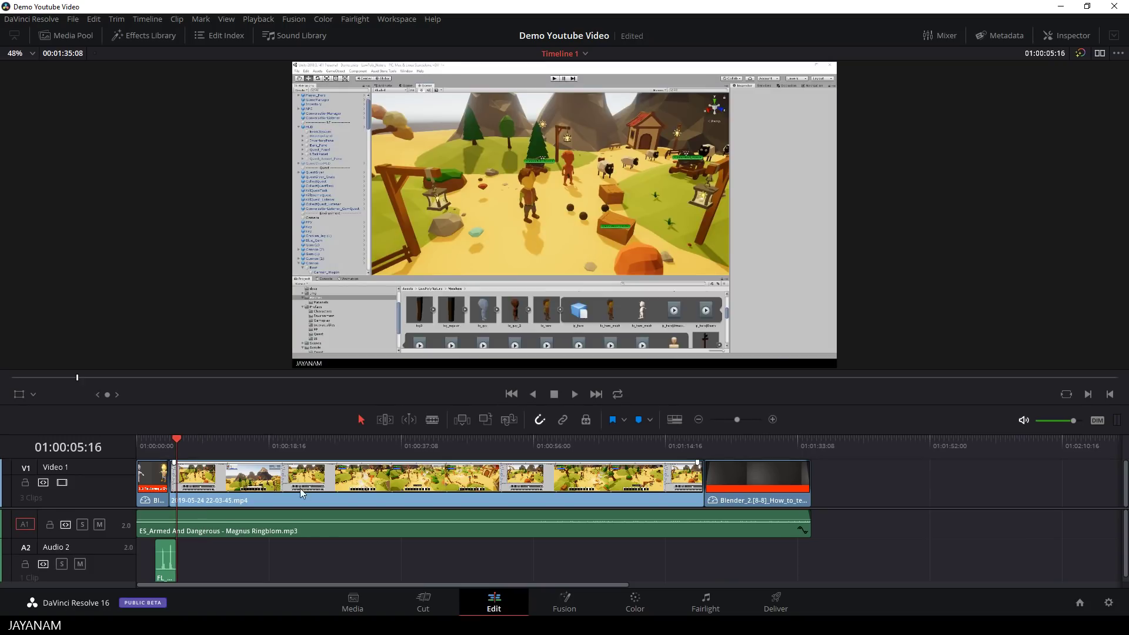
{"action": "left_click", "coordinate": [136, 445]}
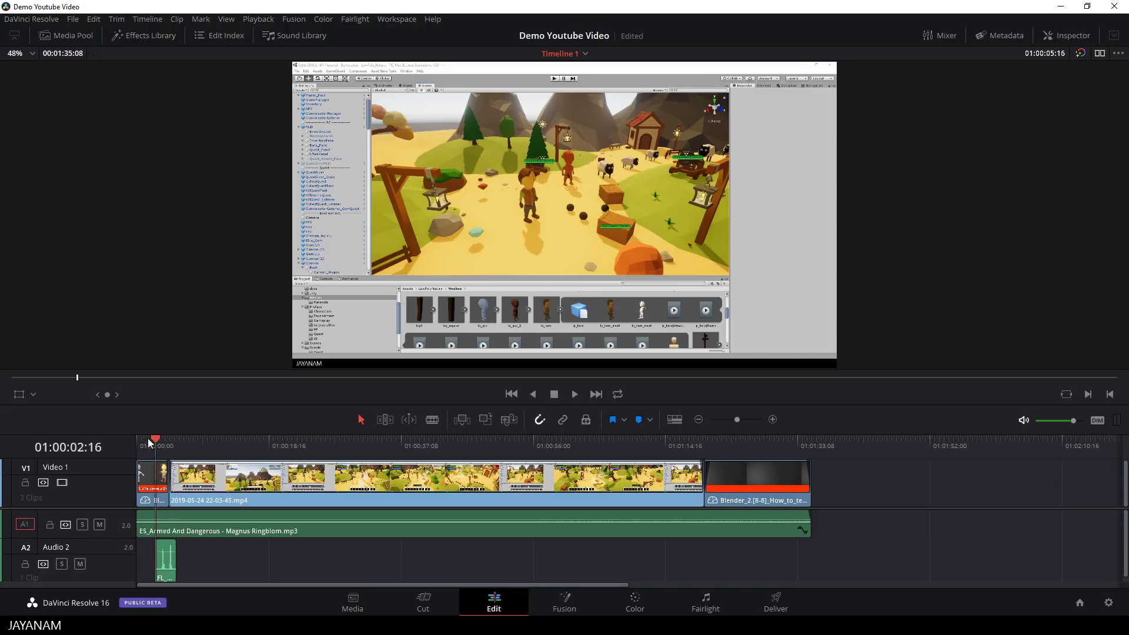
{"action": "left_click", "coordinate": [573, 394]}
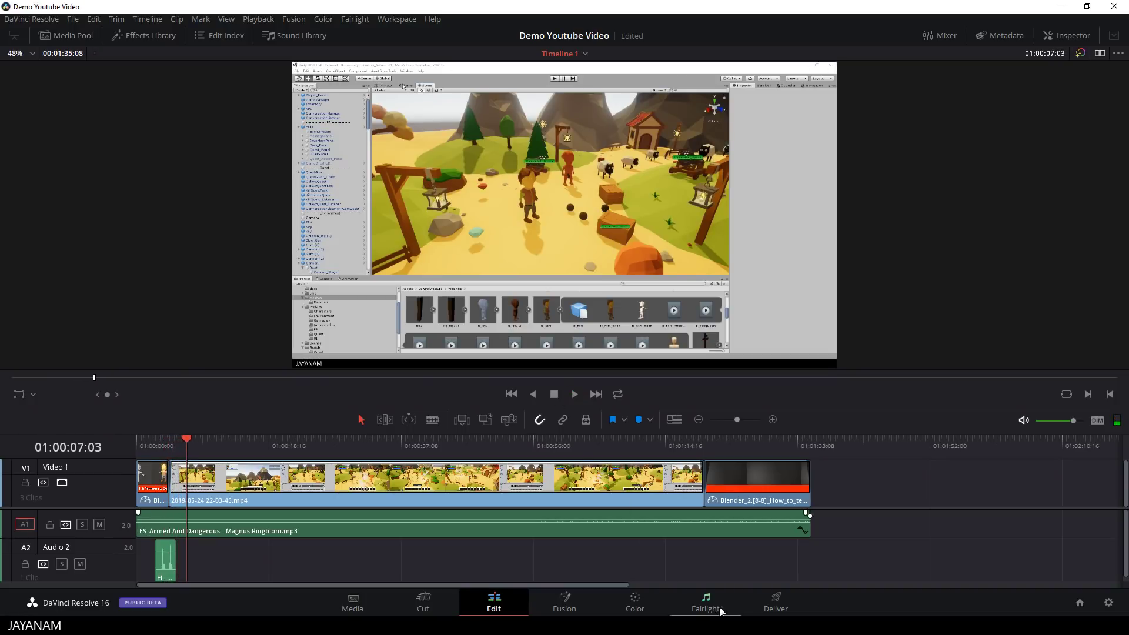
- On the Deliver page, set the output to Test Render.mp4 in the Captures folder
{"action": "left_click", "coordinate": [787, 609]}
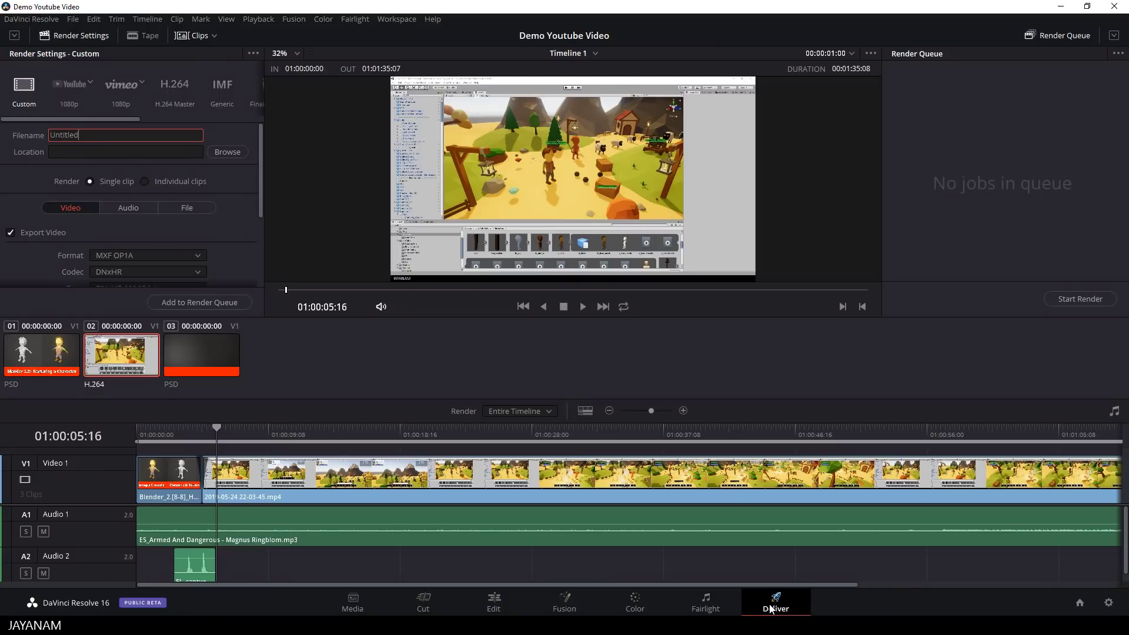
{"action": "left_click", "coordinate": [14, 135]}
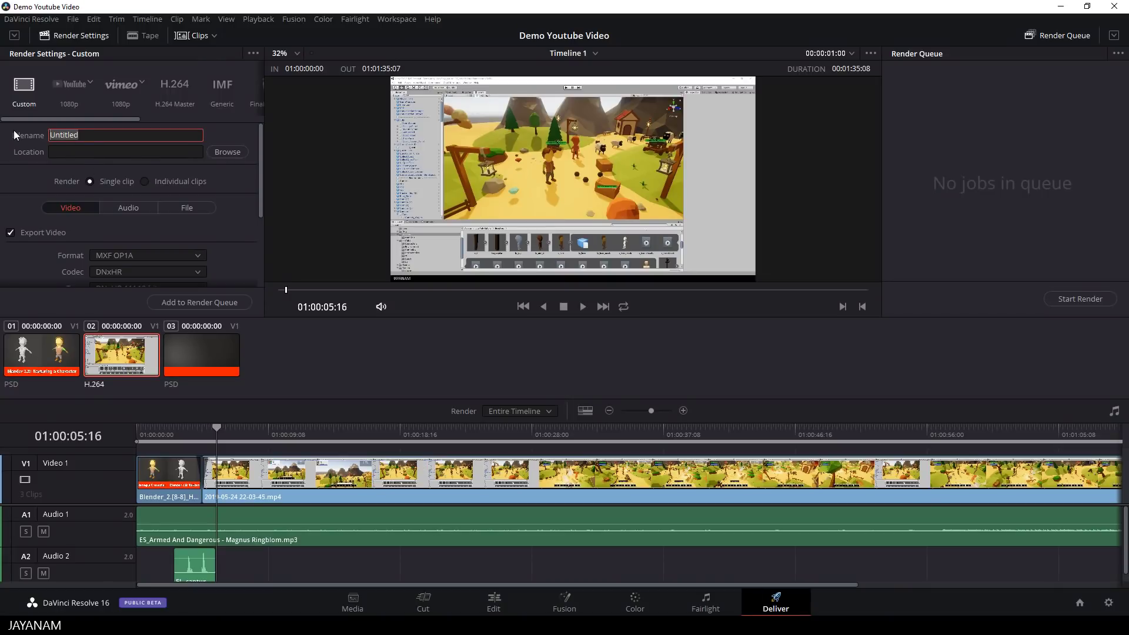
{"action": "type", "text": "Resolve Test"}
{"action": "left_click", "coordinate": [227, 152]}
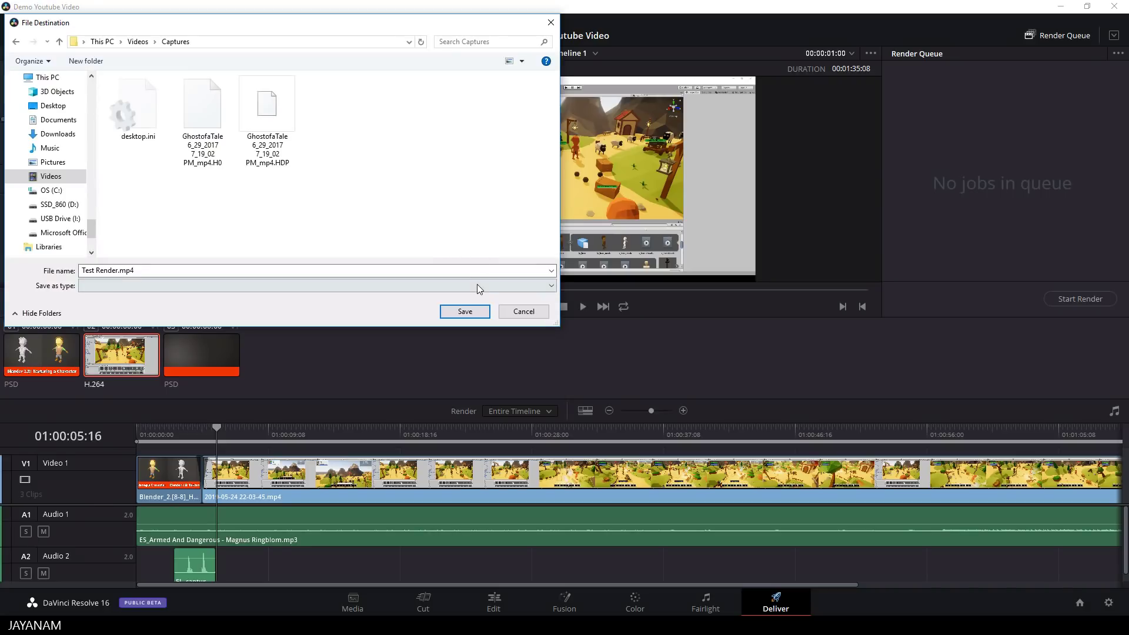
{"action": "left_click", "coordinate": [465, 312]}
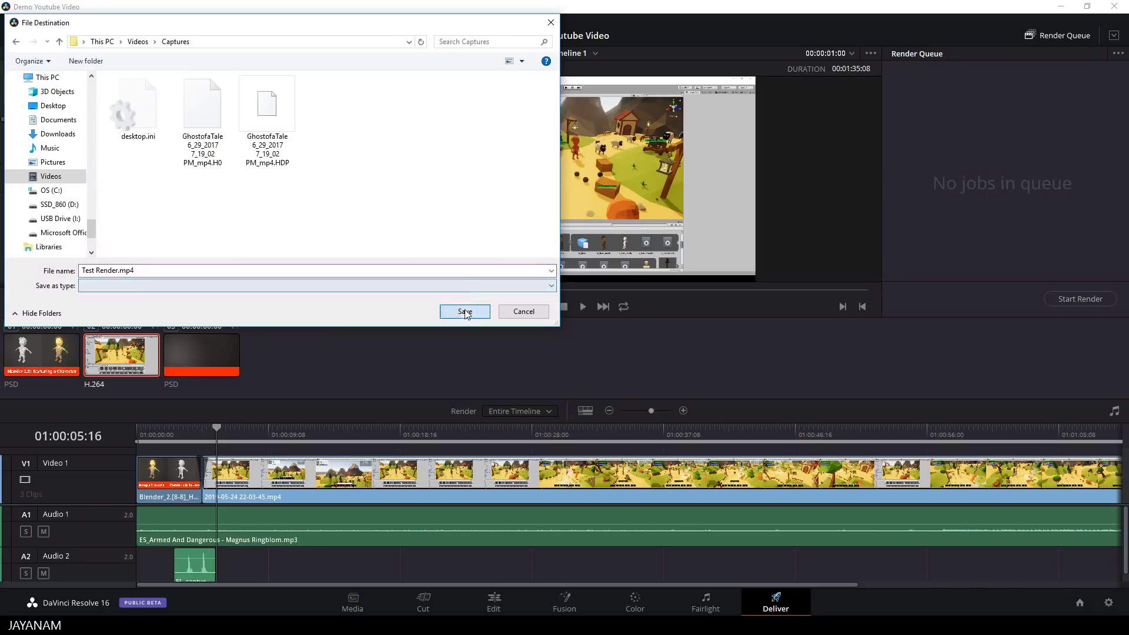
- Set the render format to MP4 and the frame rate to 30
{"action": "scroll", "coordinate": [176, 231], "scroll_direction": "down", "scroll_amount": 1}
{"action": "left_click", "coordinate": [158, 219]}
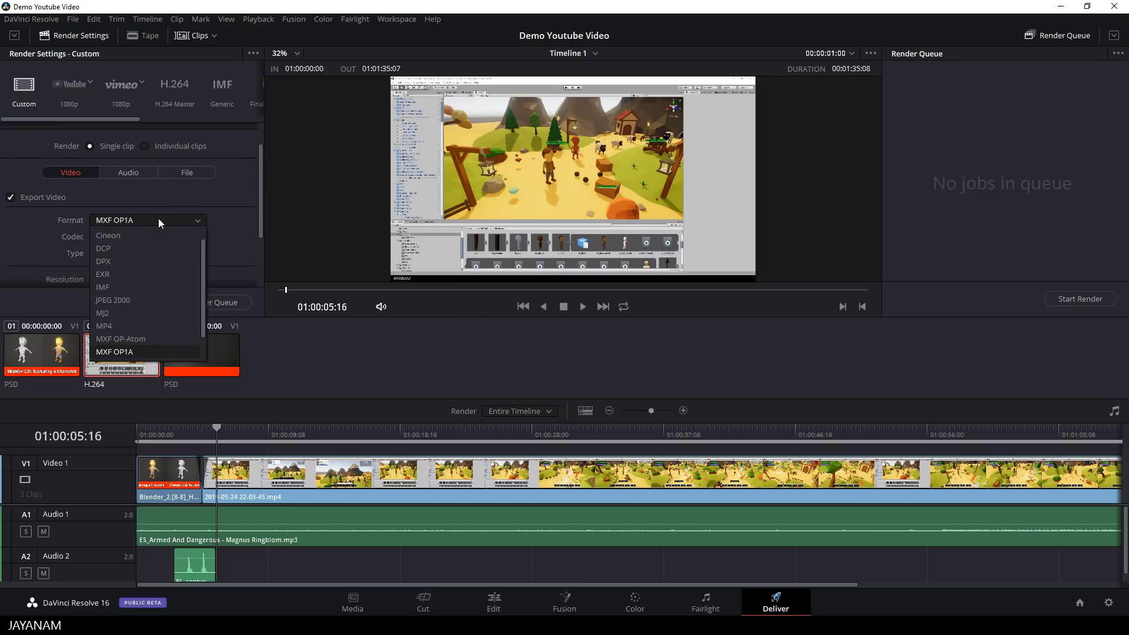
{"action": "left_click", "coordinate": [139, 325]}
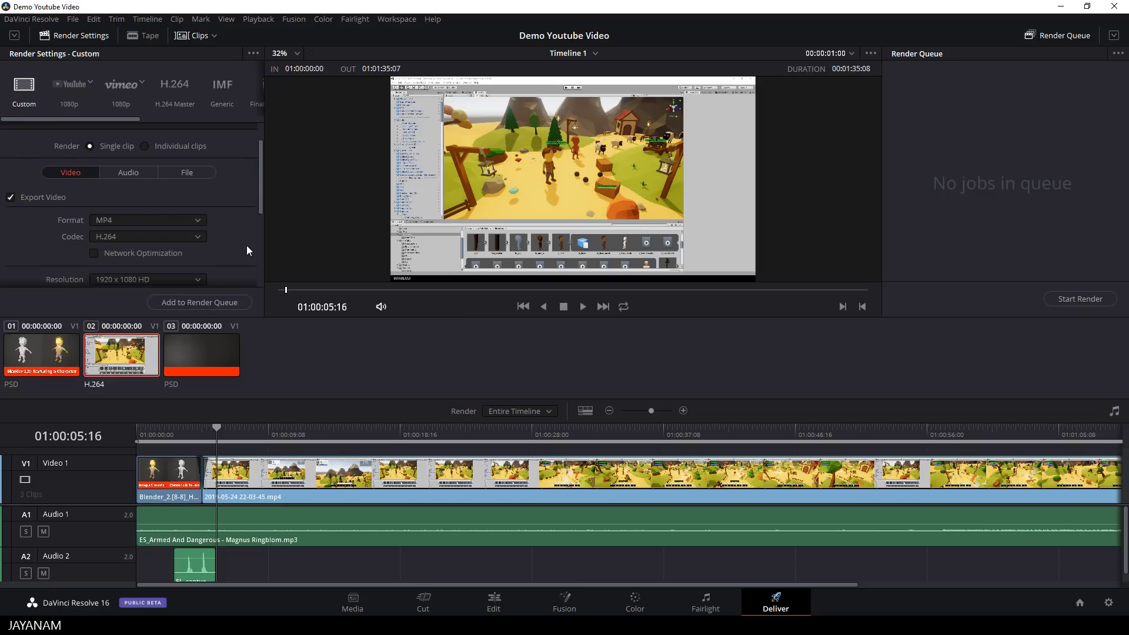
{"action": "scroll", "coordinate": [246, 245], "scroll_direction": "down", "scroll_amount": 1}
{"action": "scroll", "coordinate": [245, 246], "scroll_direction": "down", "scroll_amount": 1}
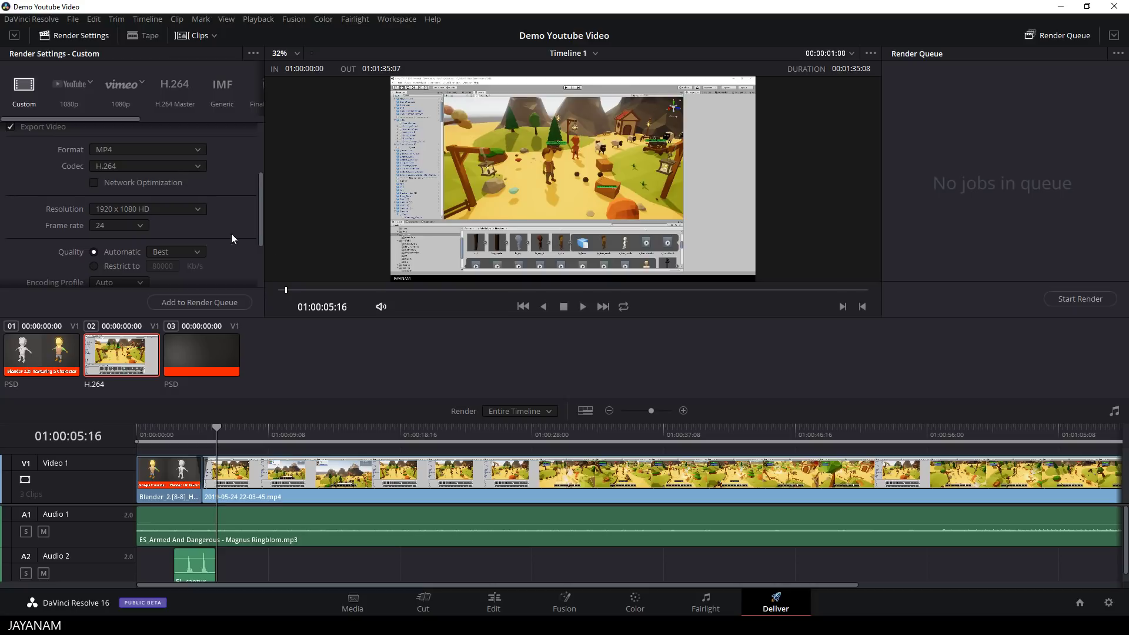
{"action": "left_click", "coordinate": [133, 225]}
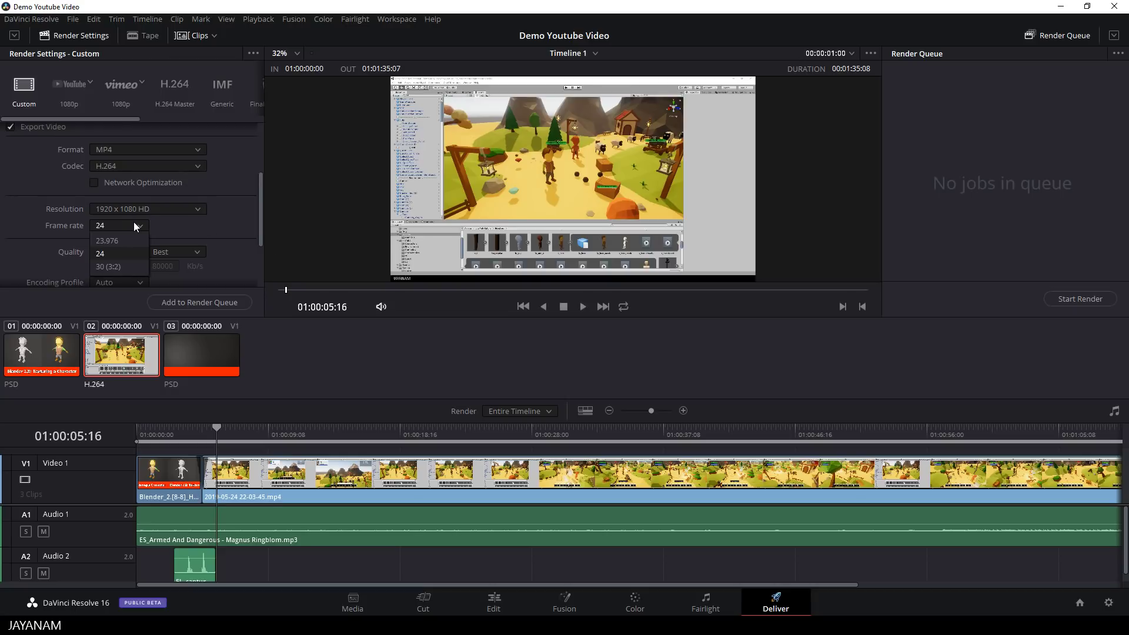
{"action": "left_click", "coordinate": [119, 268]}
- Add the timeline to the render queue and start rendering the job
{"action": "scroll", "coordinate": [230, 226], "scroll_direction": "down", "scroll_amount": 3}
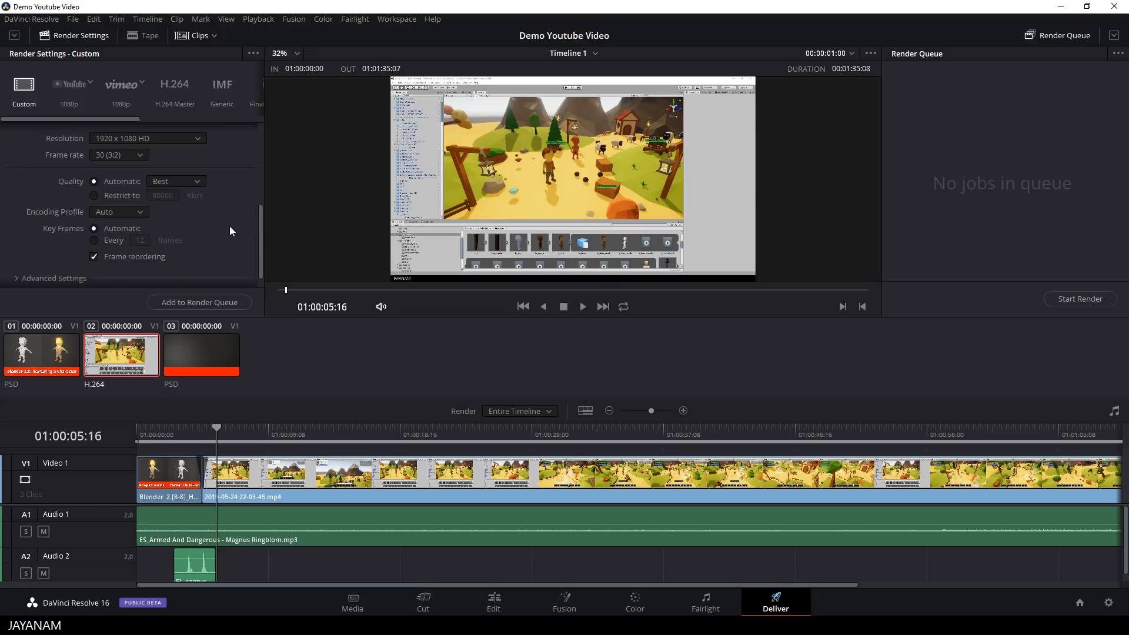
{"action": "left_click", "coordinate": [18, 262]}
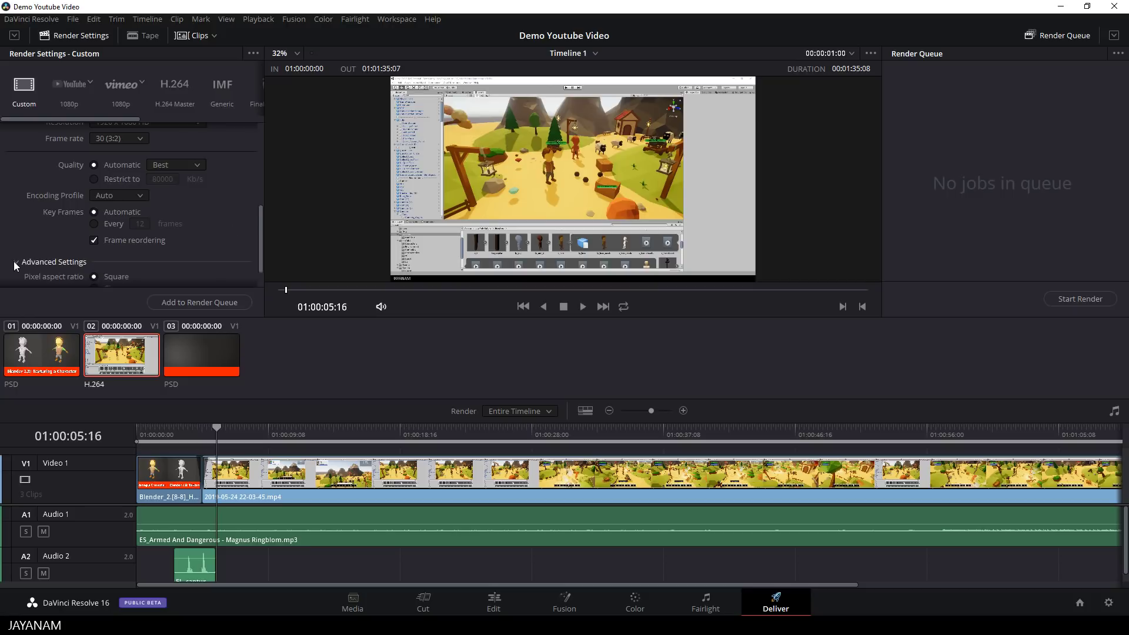
{"action": "scroll", "coordinate": [17, 260], "scroll_direction": "down", "scroll_amount": 2}
{"action": "scroll", "coordinate": [77, 245], "scroll_direction": "down", "scroll_amount": 4}
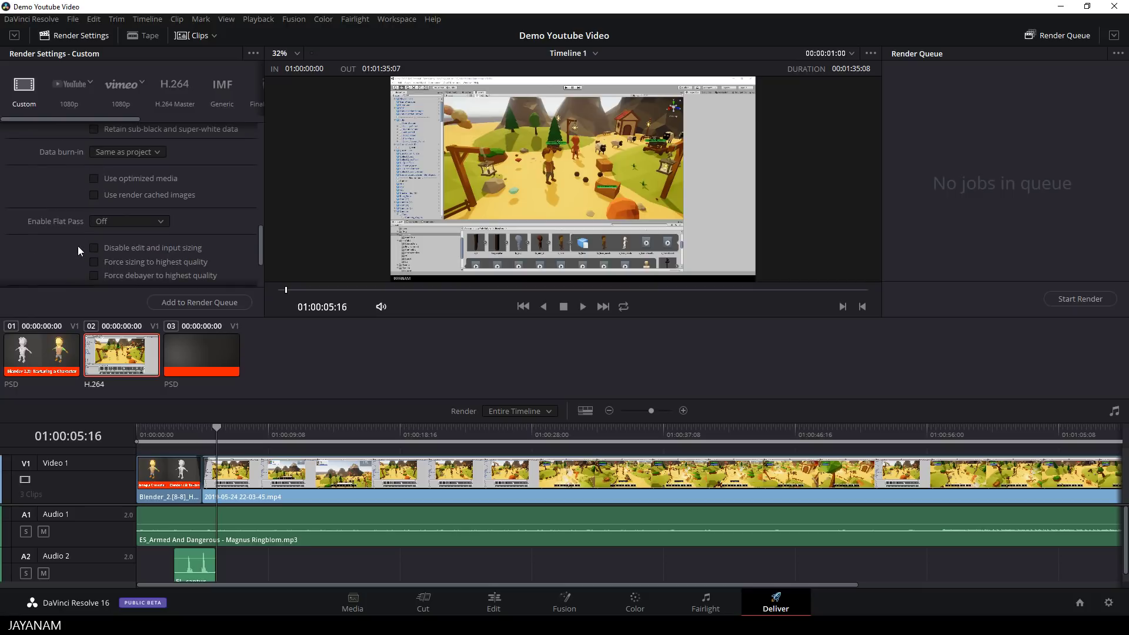
{"action": "left_click", "coordinate": [216, 304]}
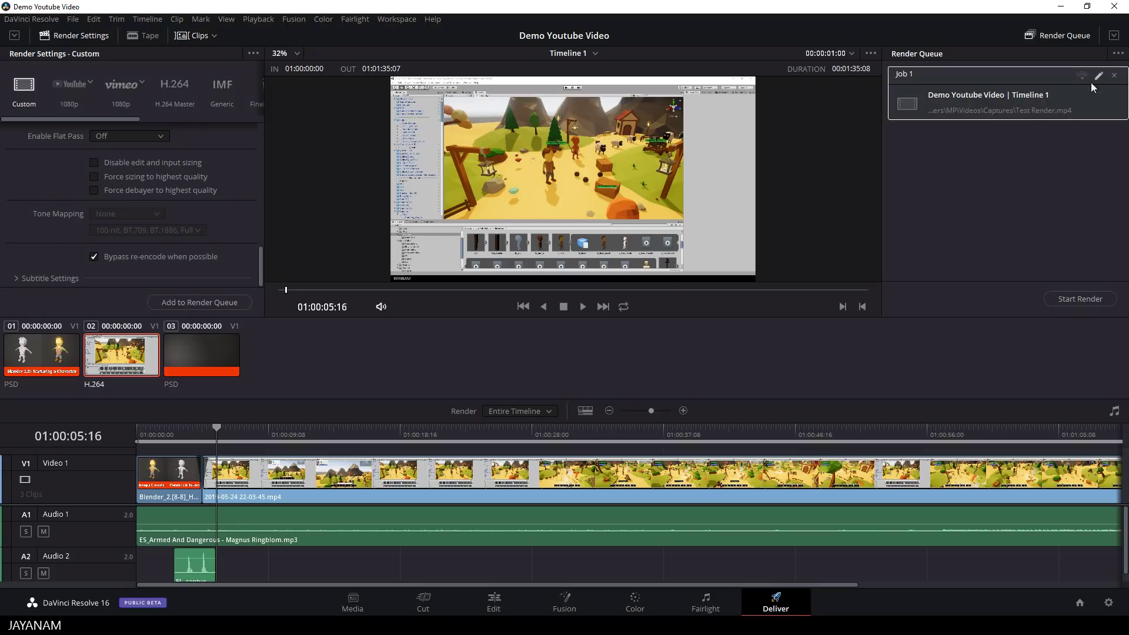
{"action": "left_click", "coordinate": [1063, 298]}
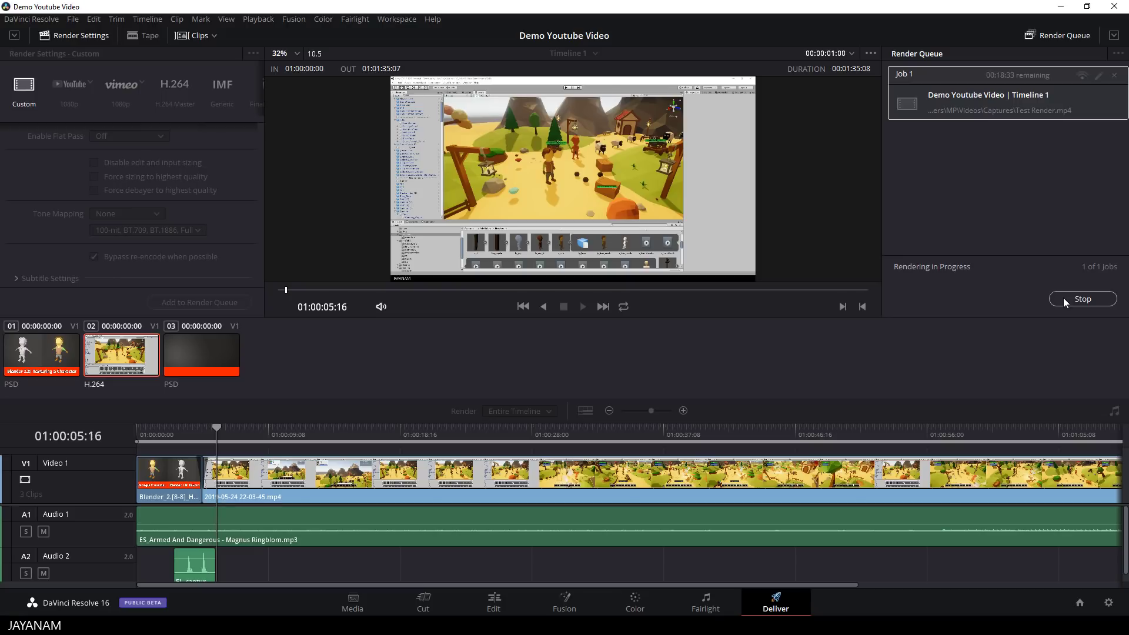